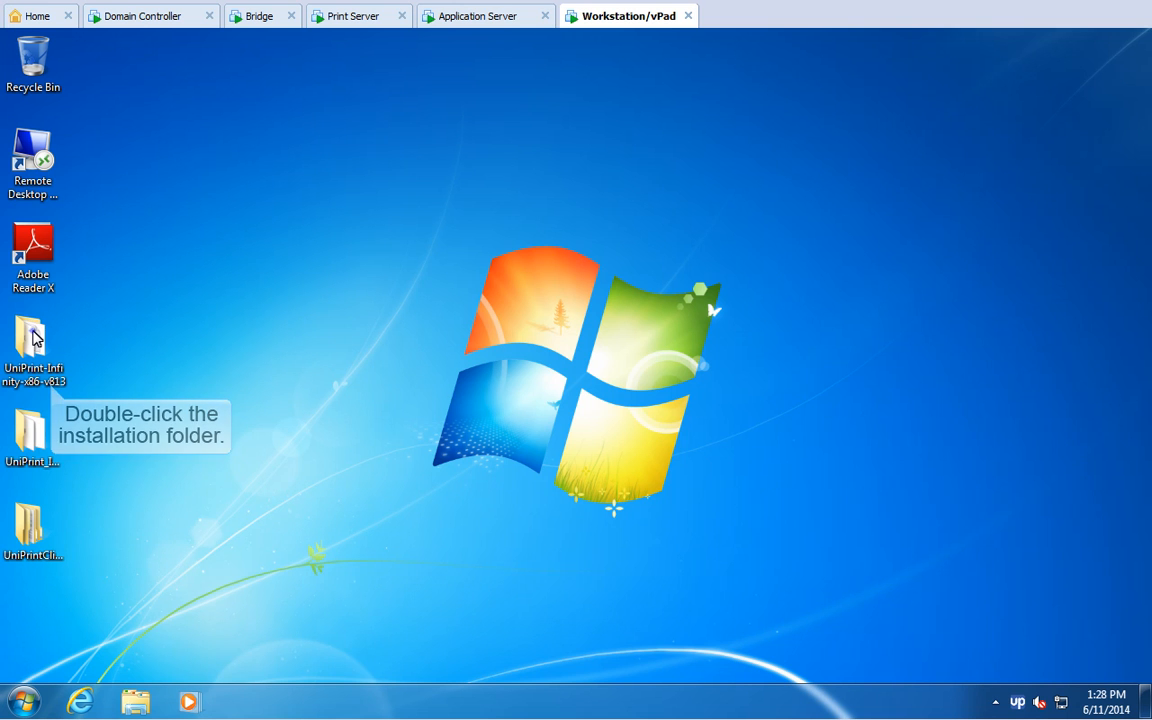
# Unzip SecurePrint Emulator from the UniPrint-Infinity-x86-v813 folder to the default temporary folder and launch the emulator
pyautogui.doubleClick(33, 338)
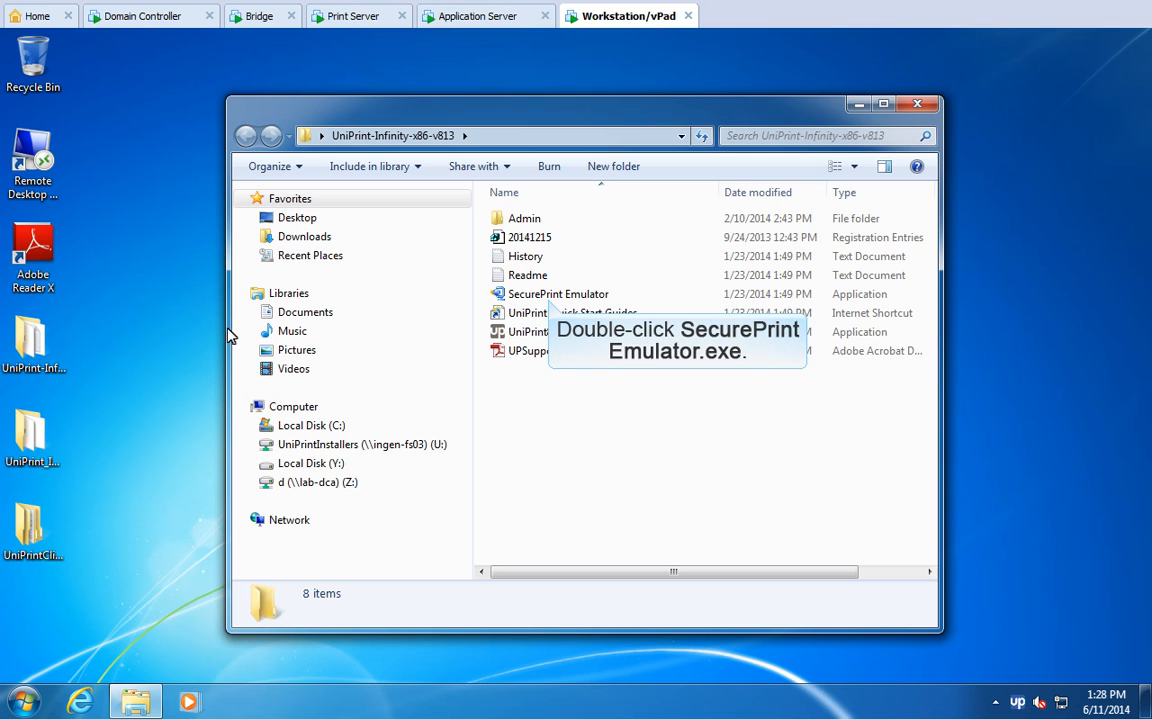
pyautogui.doubleClick(548, 294)
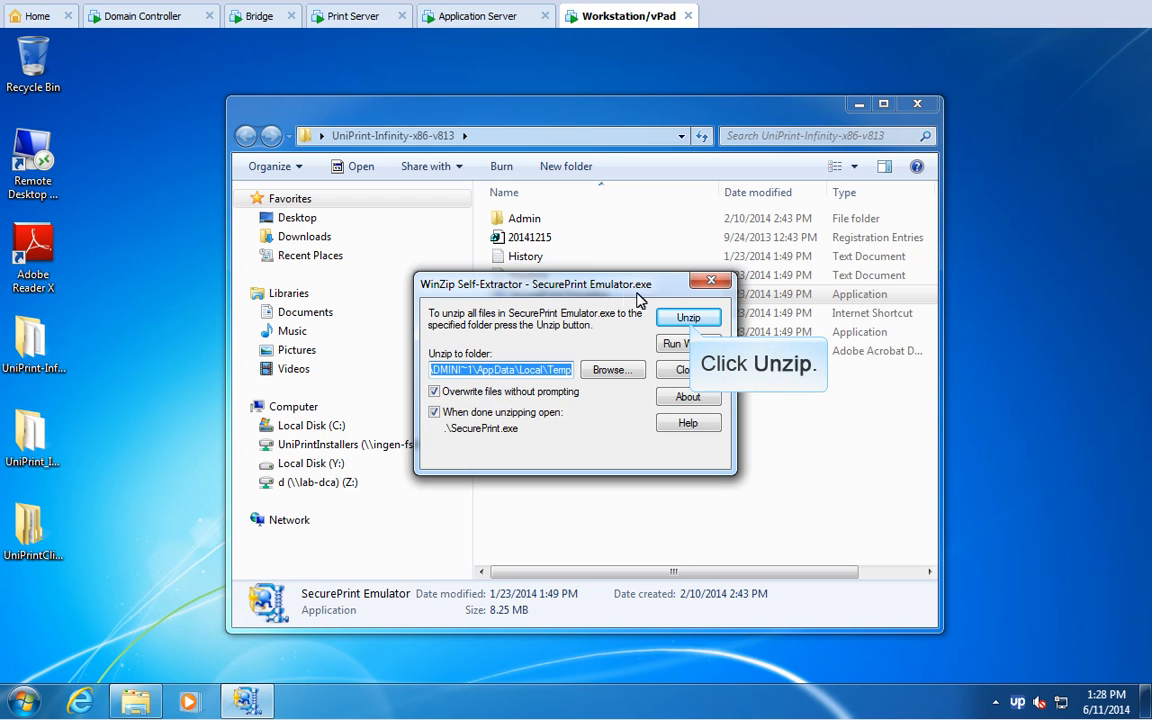
pyautogui.click(690, 318)
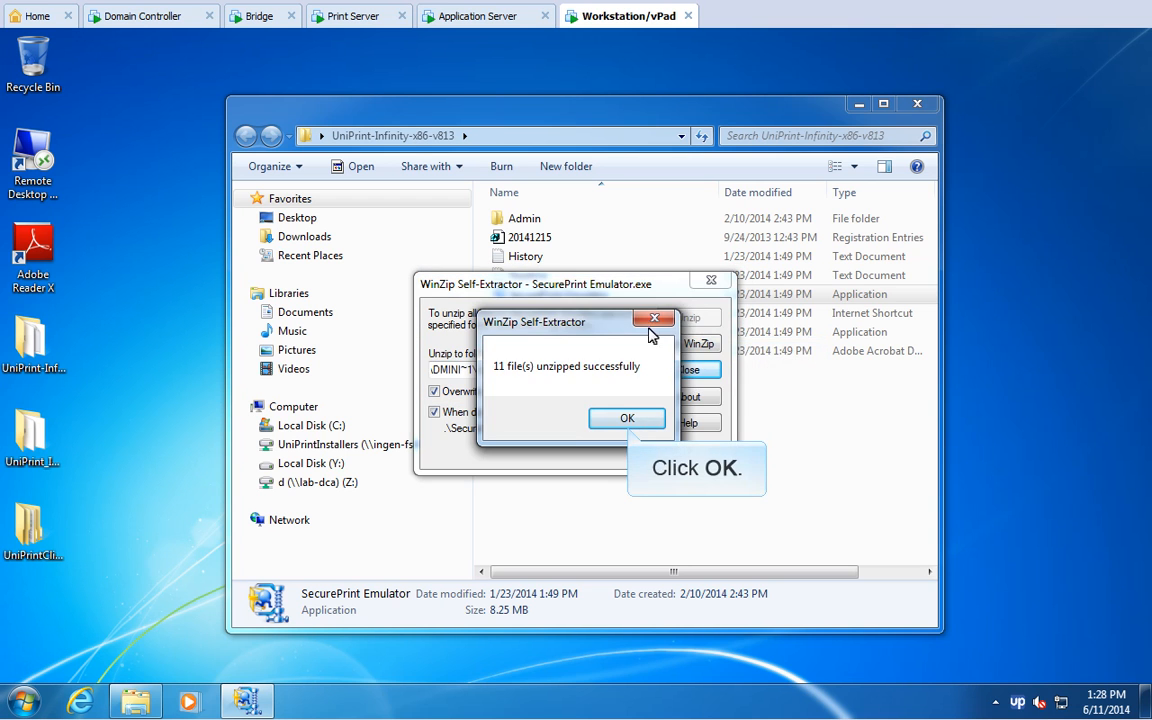
pyautogui.click(627, 420)
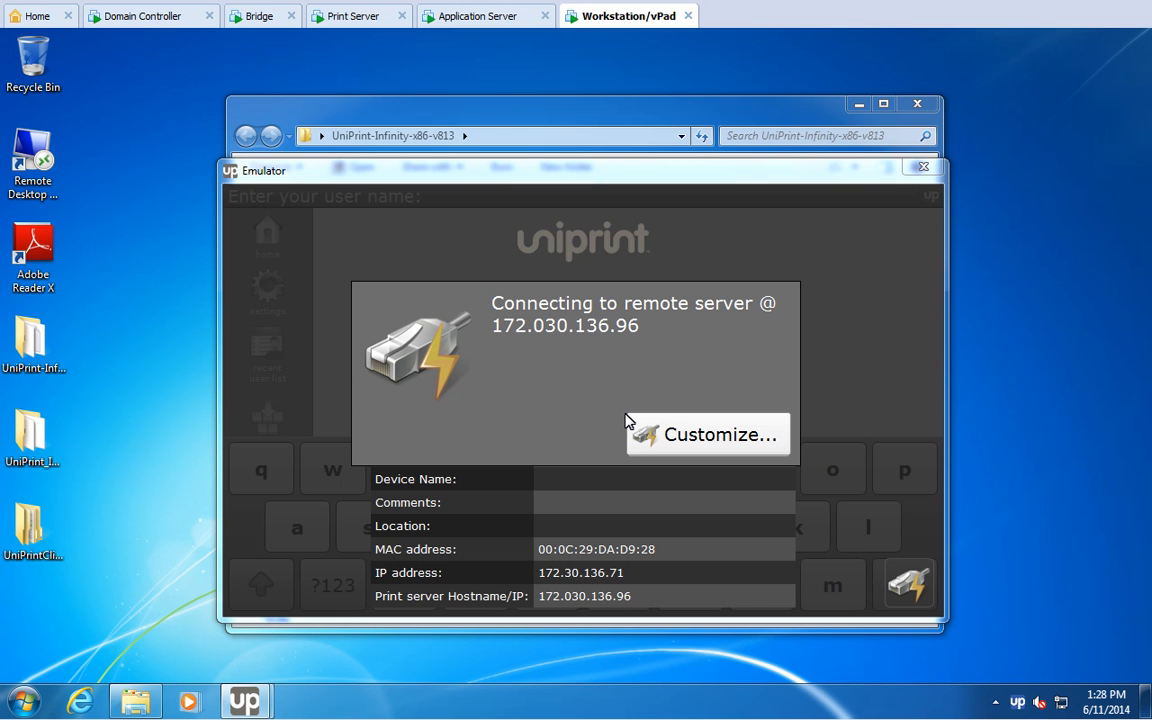
# Check the print server's IP address in the management console on the Print Server machine, and return to the workstation
pyautogui.click(354, 17)
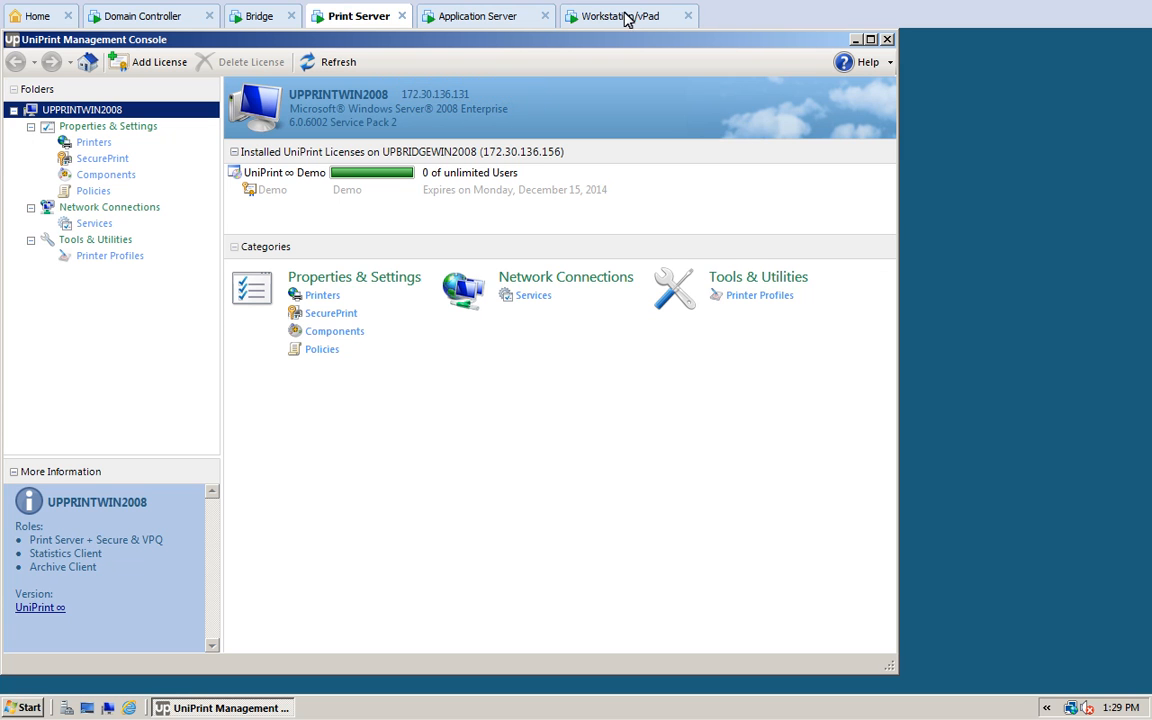
pyautogui.click(634, 17)
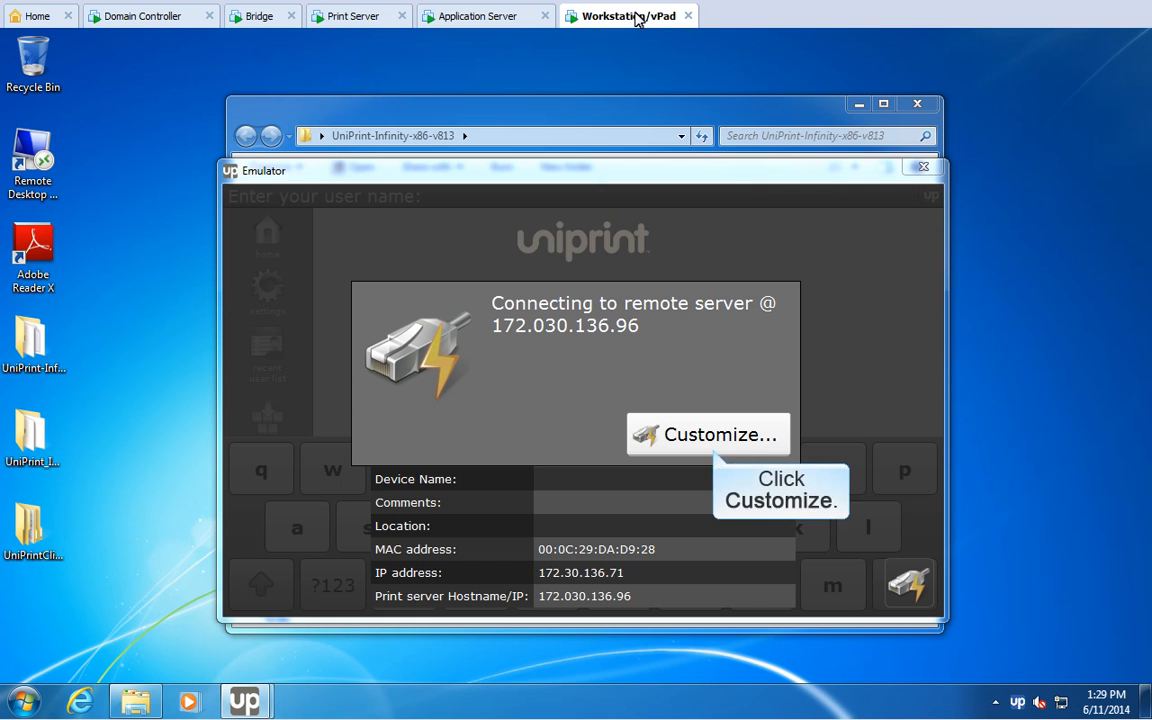
# Open the emulator's connection customization and choose Auto discover with existing connection information cleared and rediscovered
pyautogui.click(712, 435)
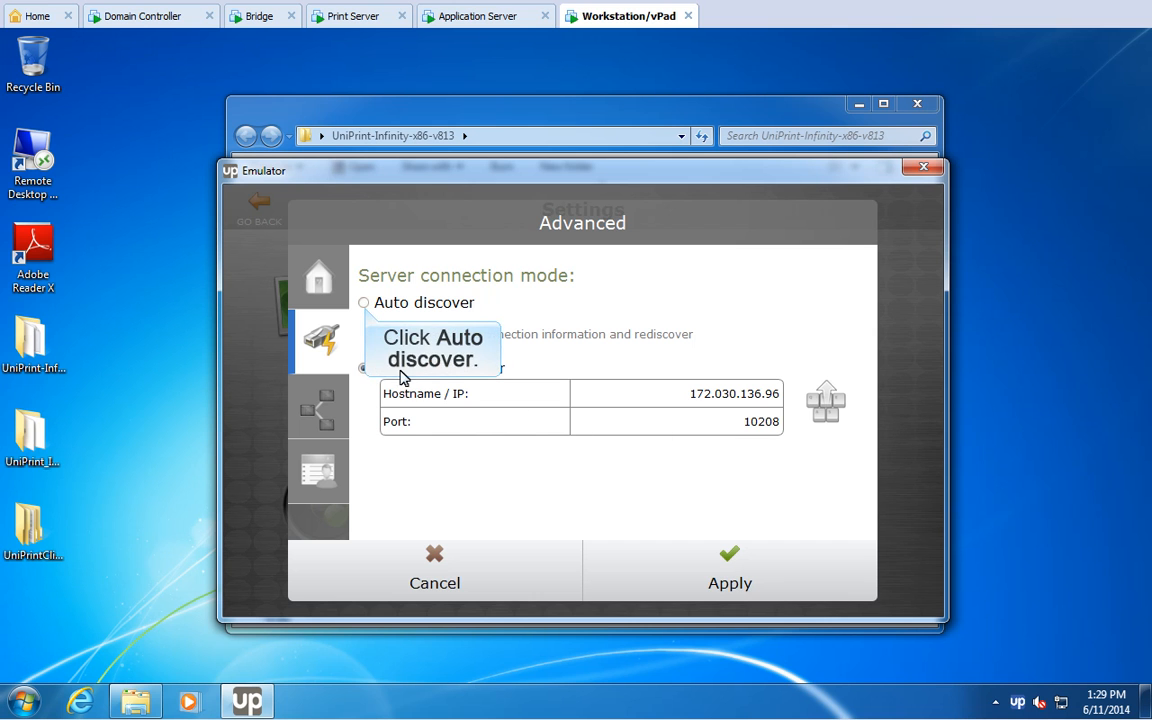
pyautogui.click(363, 305)
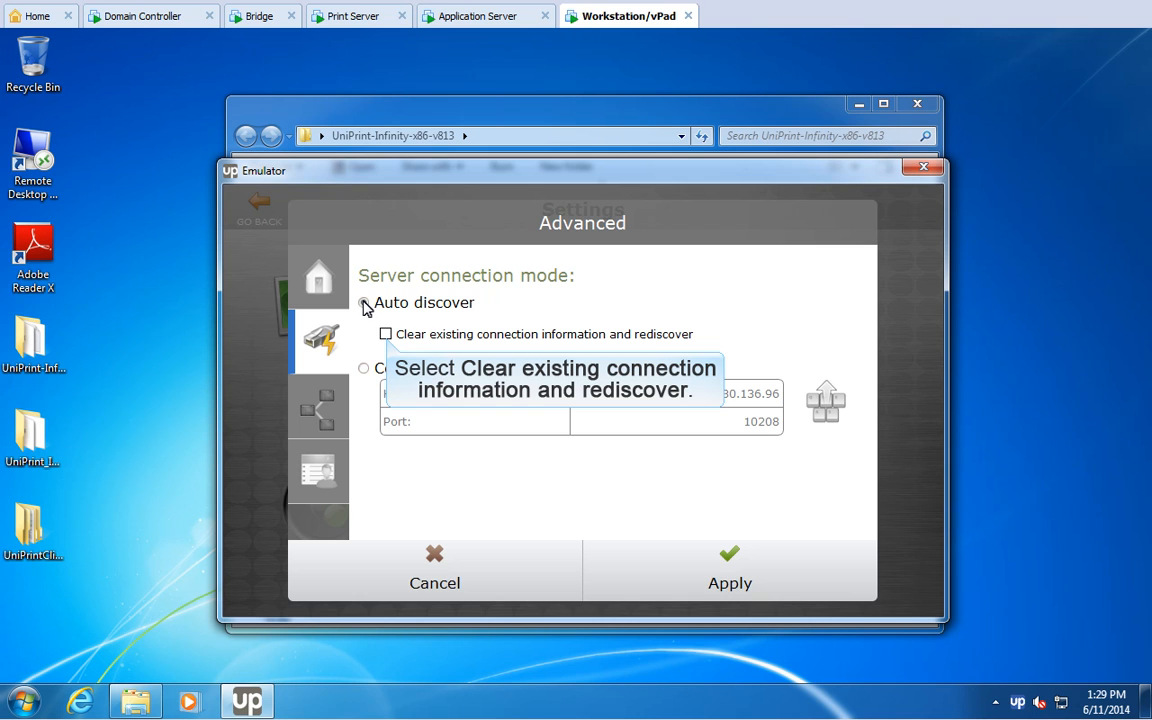
pyautogui.click(385, 334)
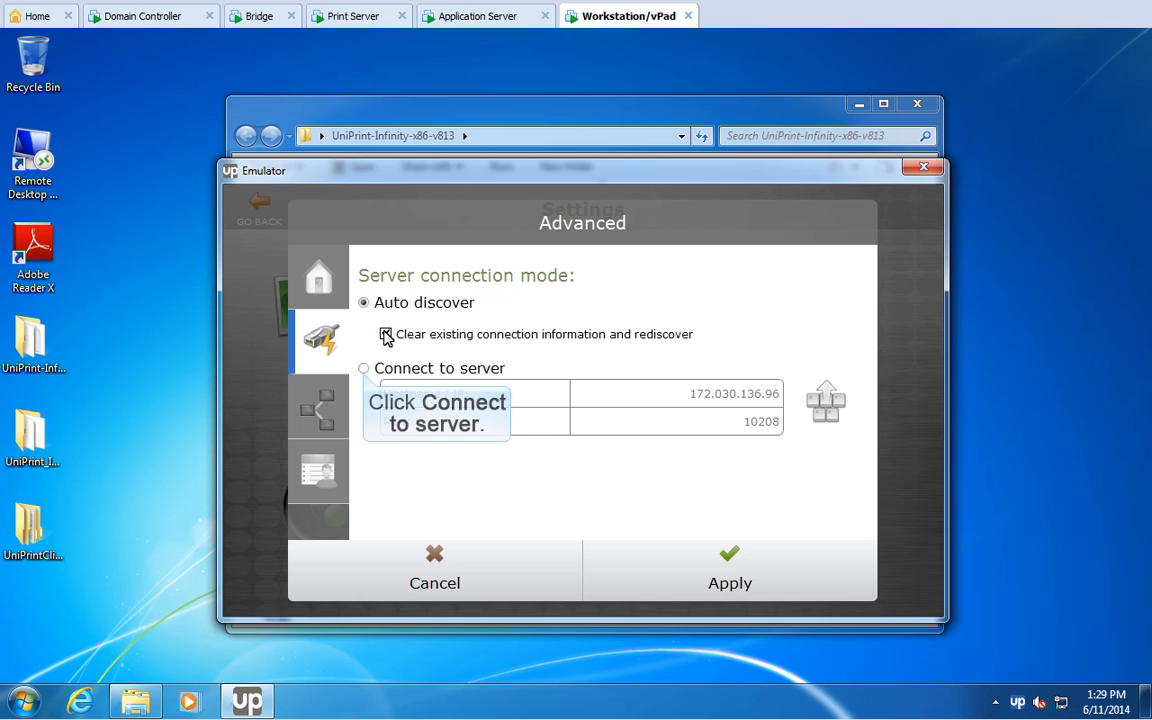
# Switch the connection mode to Connect to server with hostname 172.030.136.131, and apply it, agreeing to reconnect
pyautogui.click(364, 369)
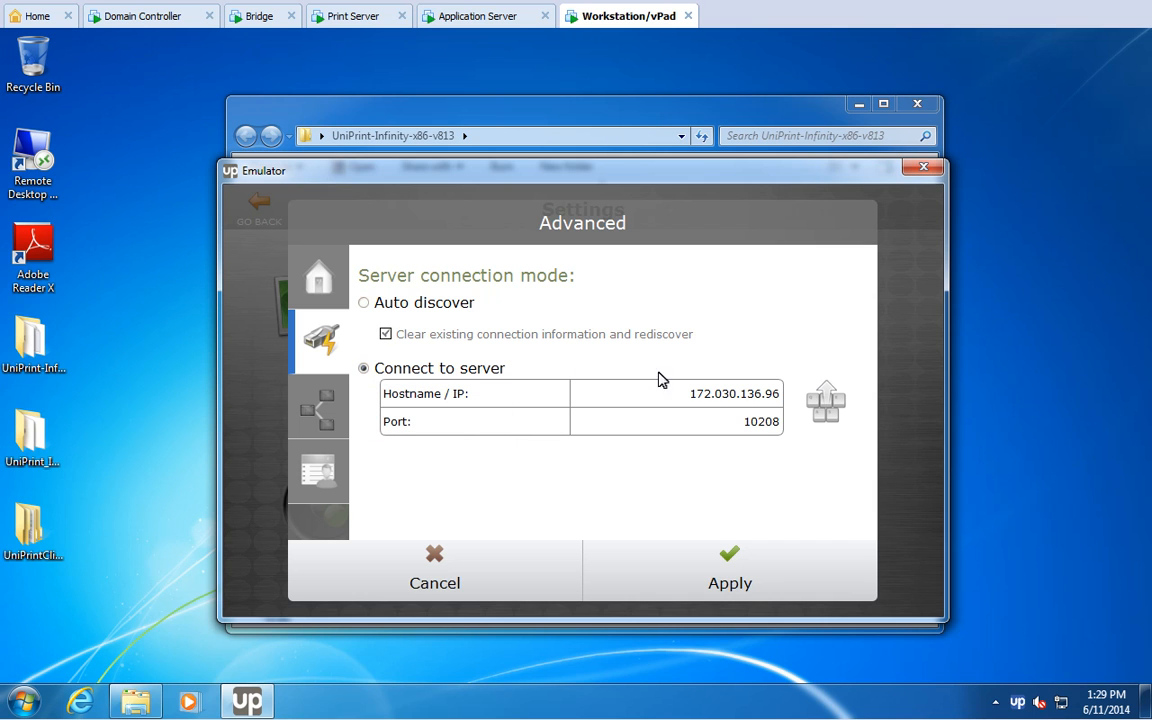
pyautogui.click(779, 396)
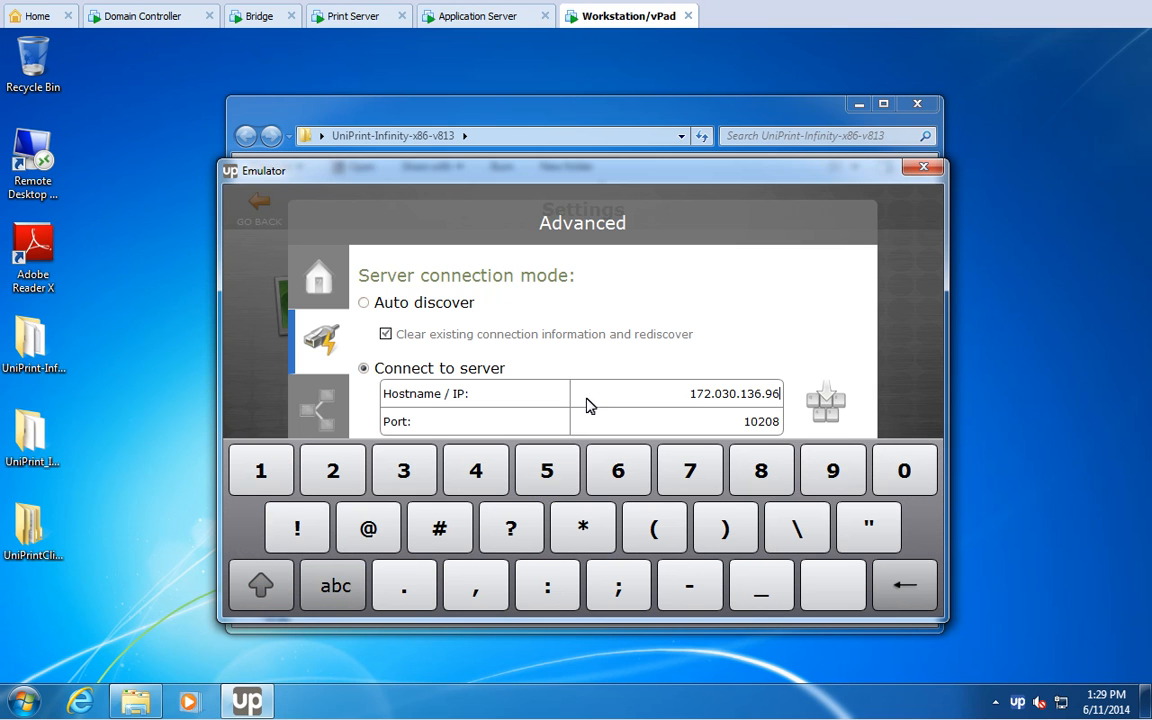
pyautogui.press('BackSpace')
pyautogui.press('BackSpace')
pyautogui.write('1')
pyautogui.click(403, 472)
pyautogui.click(260, 471)
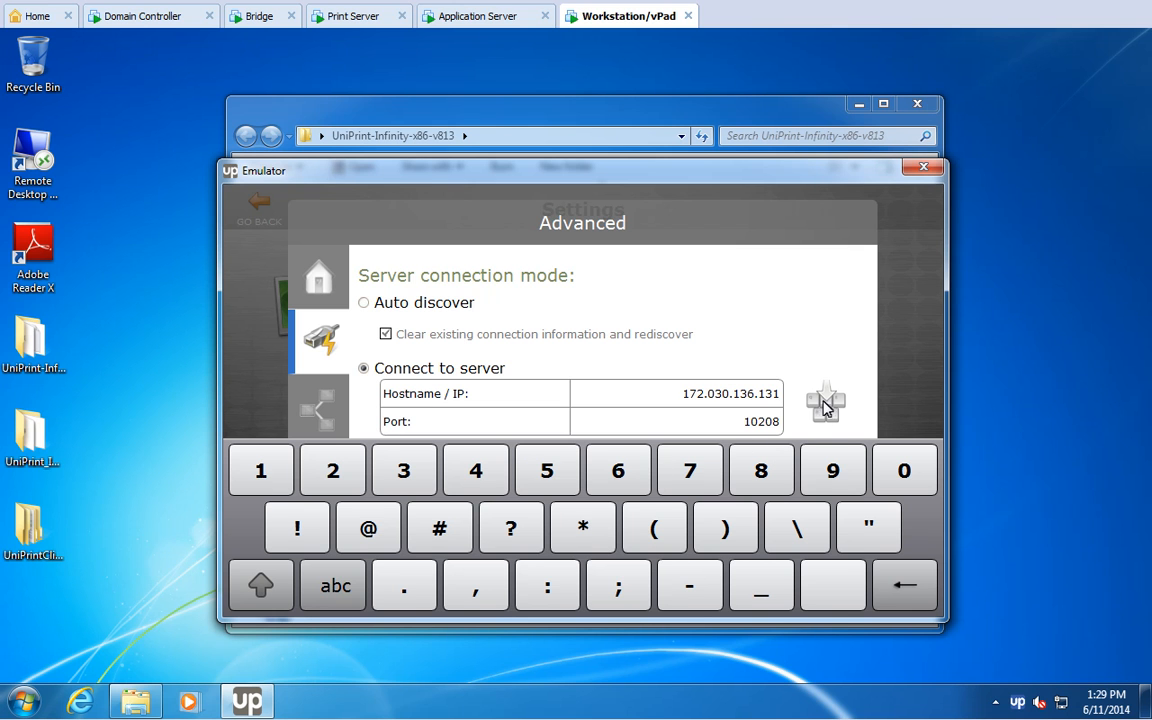
pyautogui.click(825, 403)
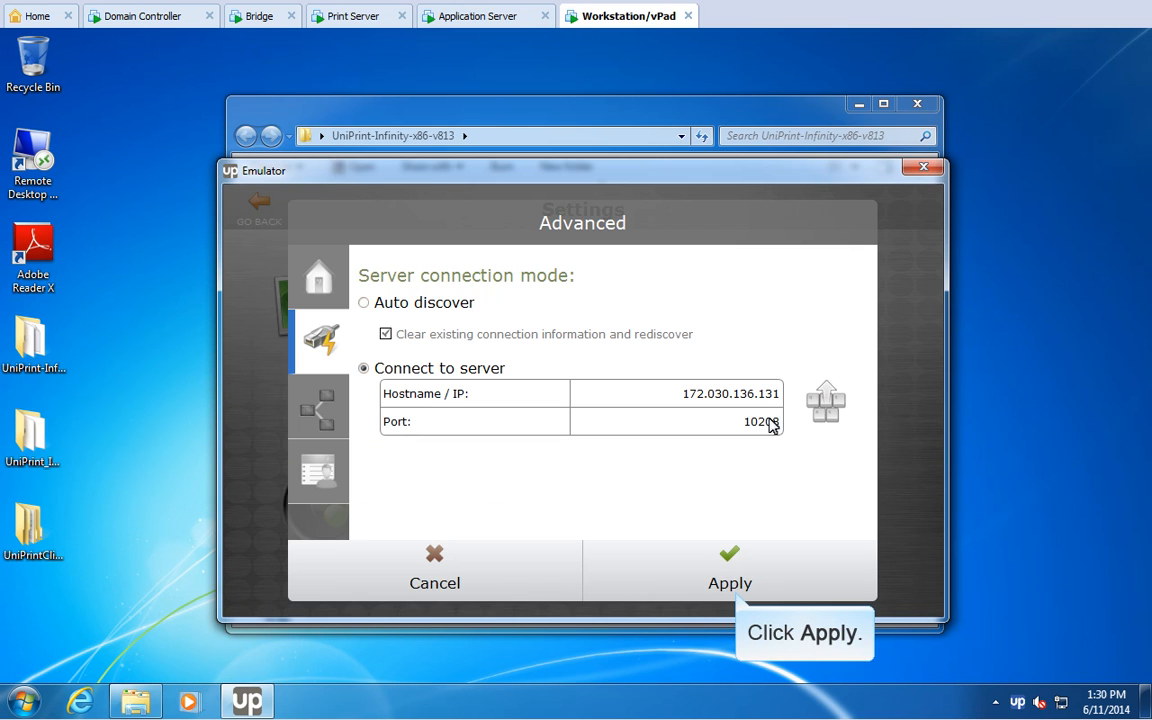
pyautogui.click(735, 570)
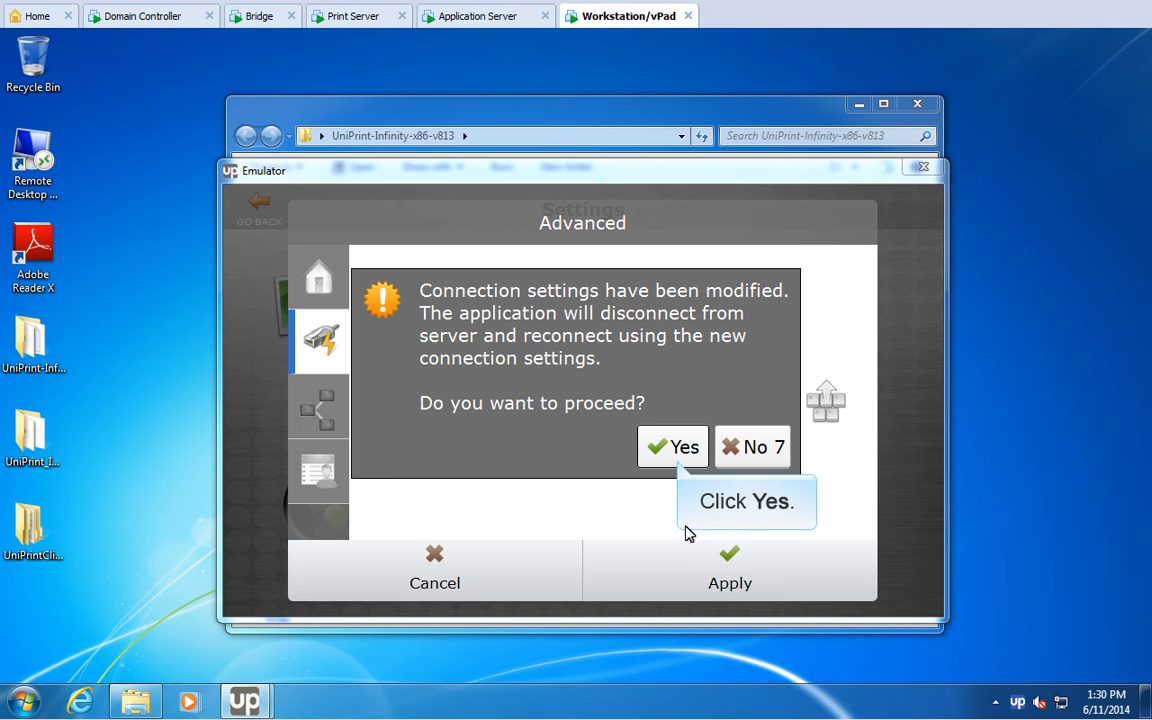
pyautogui.click(676, 447)
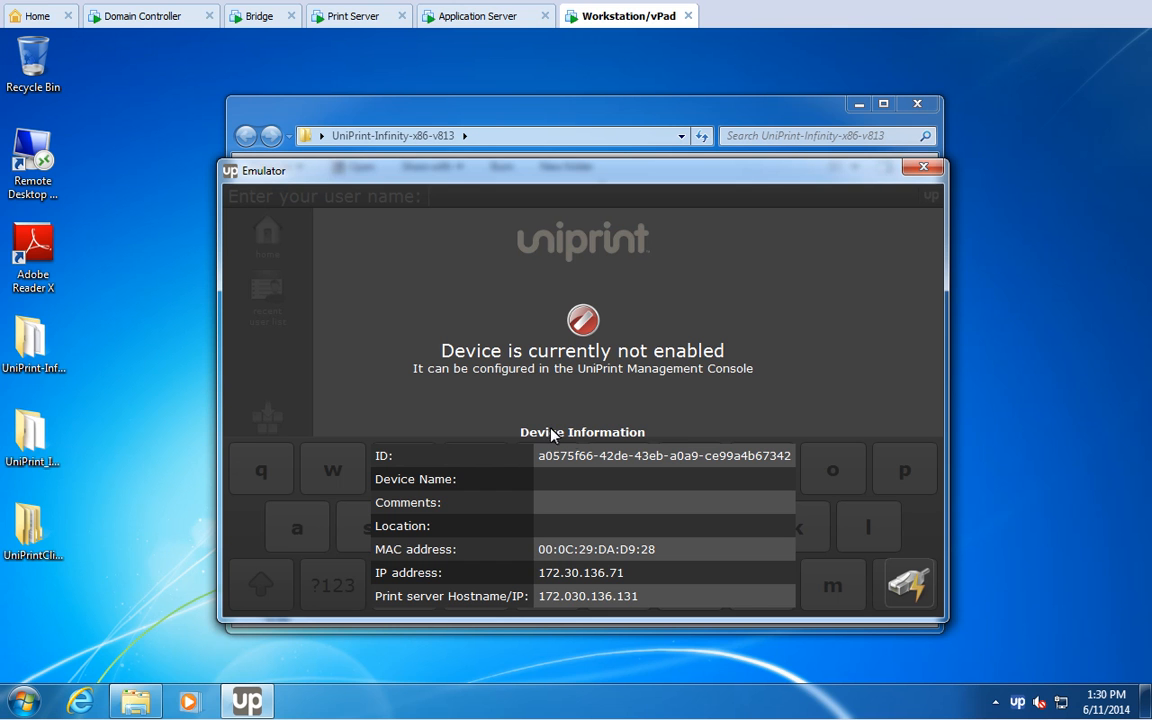
# Enable the vPad 172.30.136.71 under SecurePrint on the Bridge machine, and check the emulator on the workstation
pyautogui.click(259, 17)
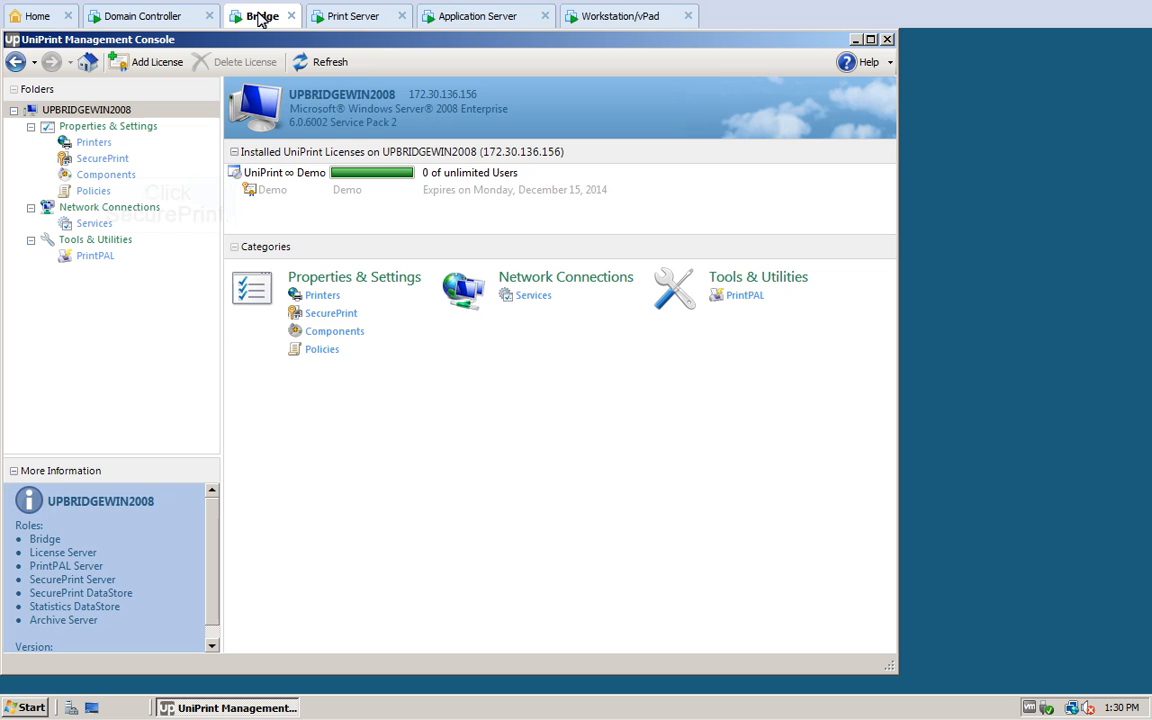
pyautogui.click(100, 158)
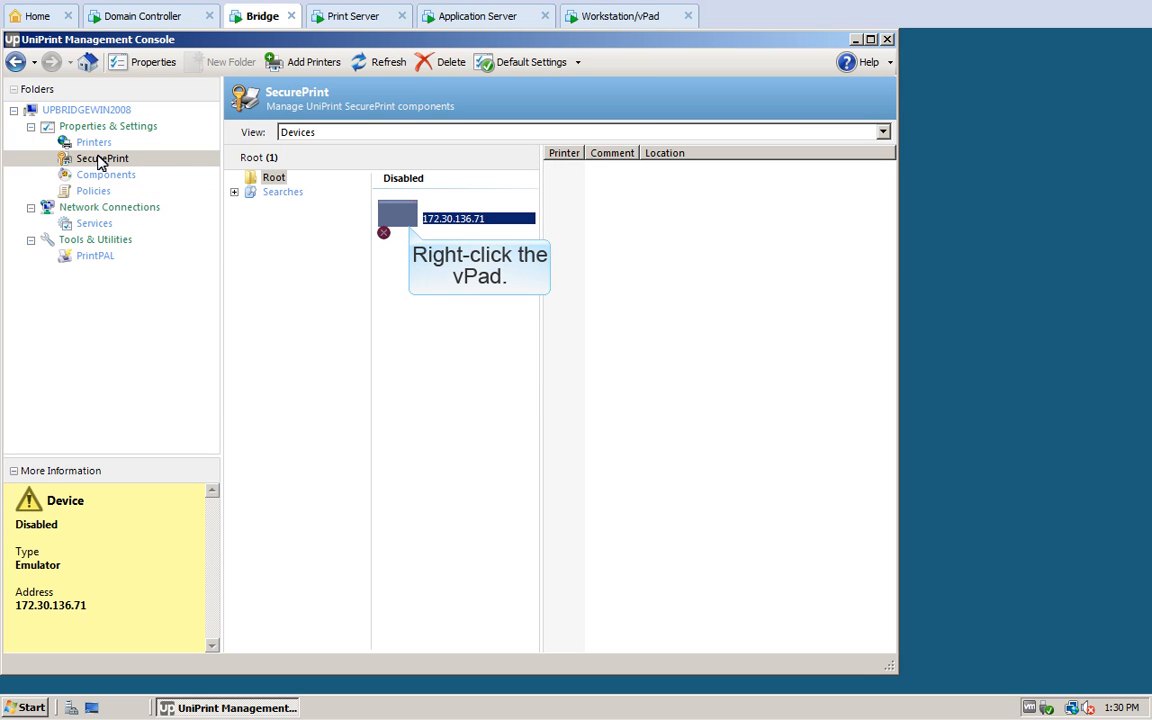
pyautogui.rightClick(399, 215)
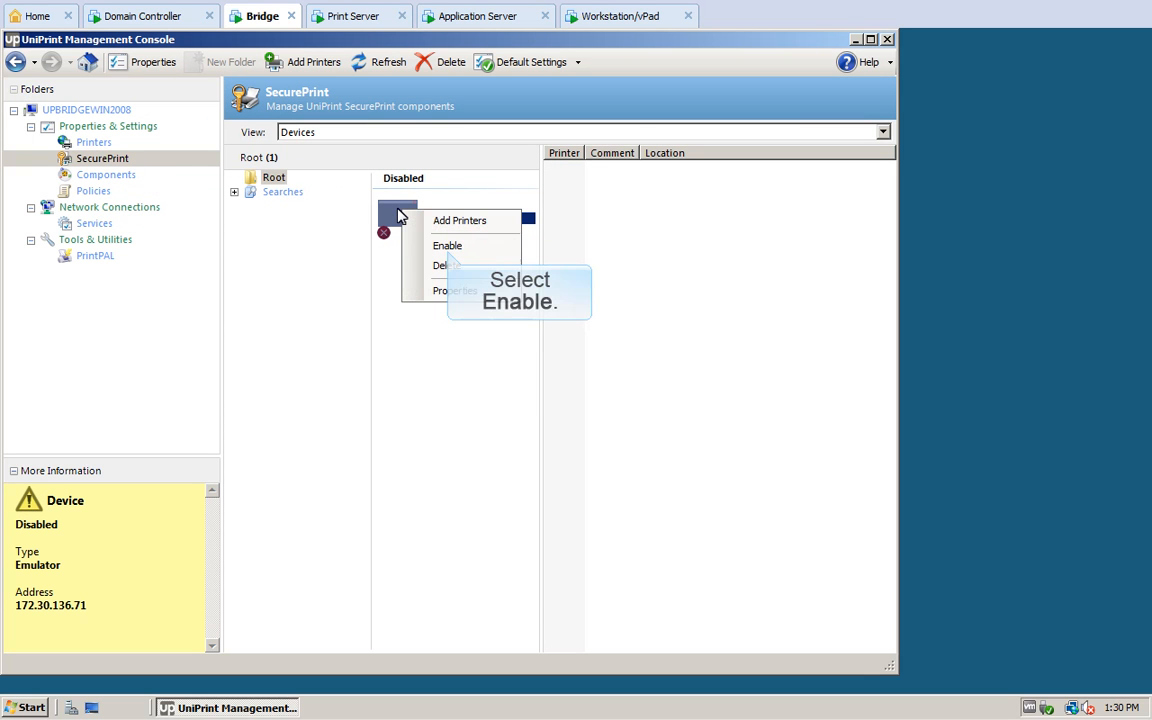
pyautogui.click(447, 246)
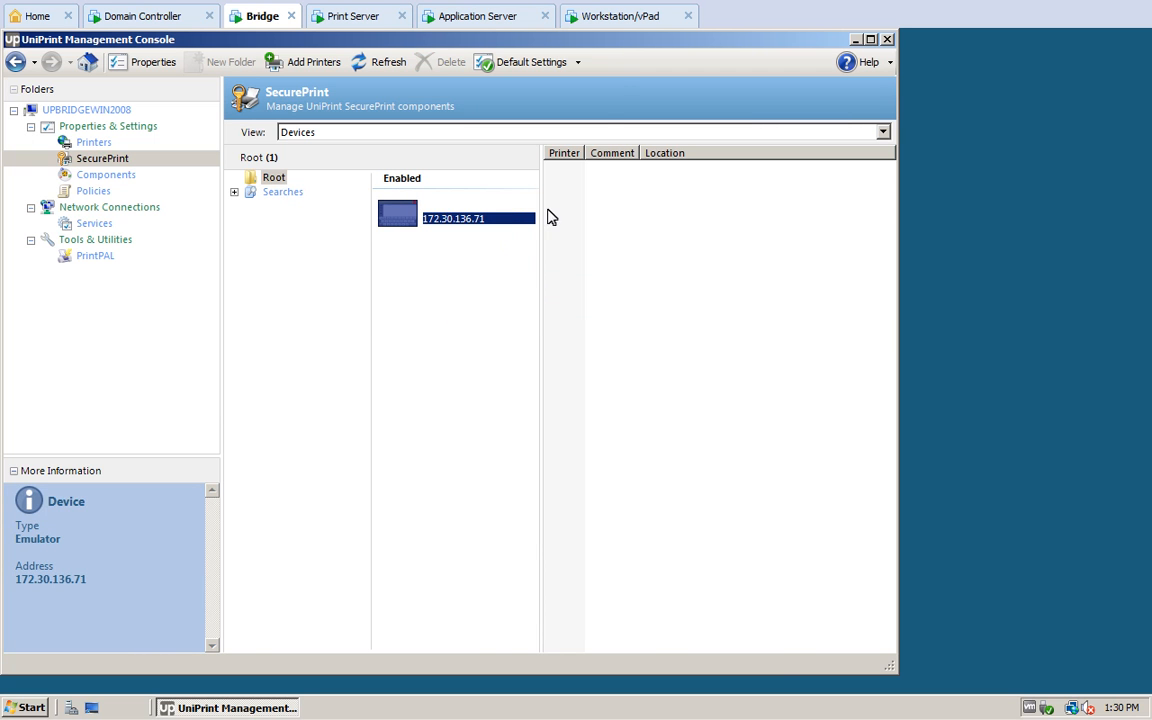
pyautogui.click(618, 16)
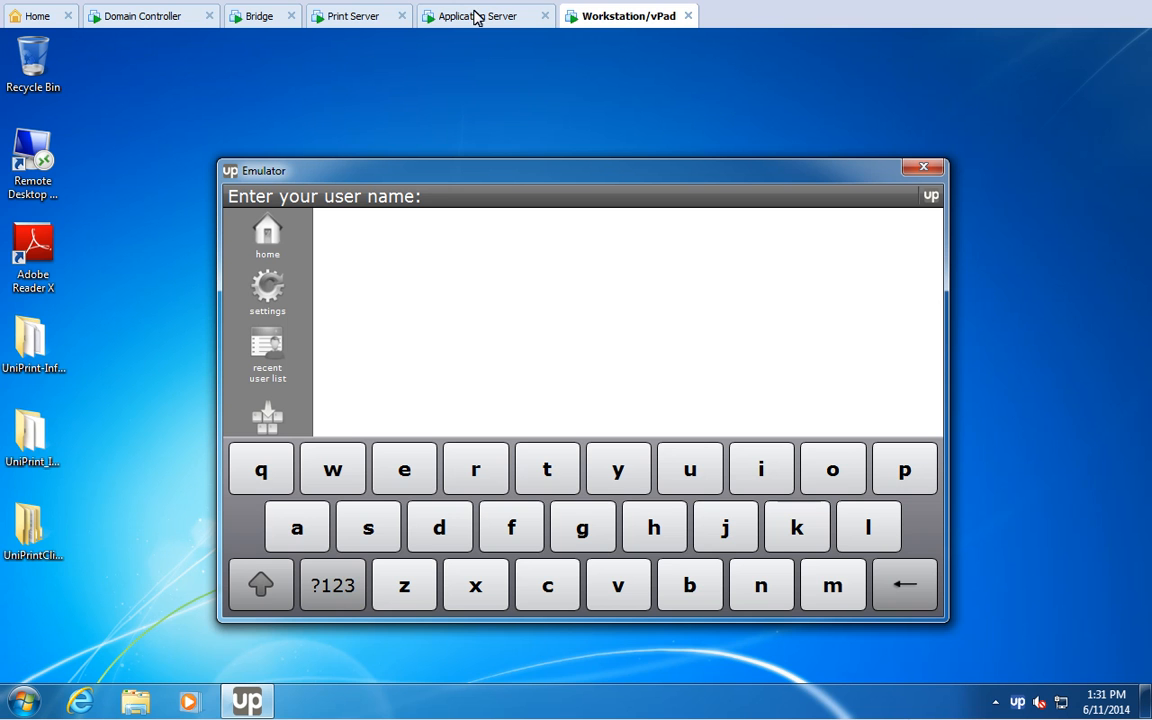
# In the vPad's properties on the Bridge machine, set the device name to Marketing vPad and the location to 1st Floor Marketing
pyautogui.click(258, 17)
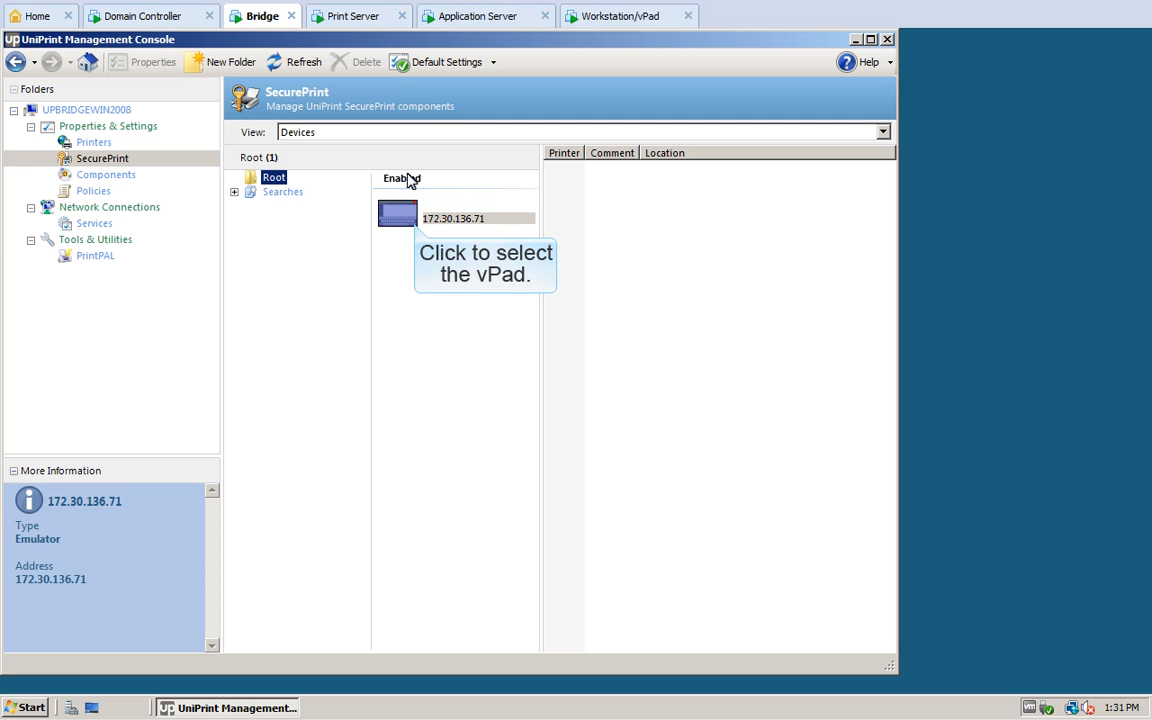
pyautogui.click(409, 214)
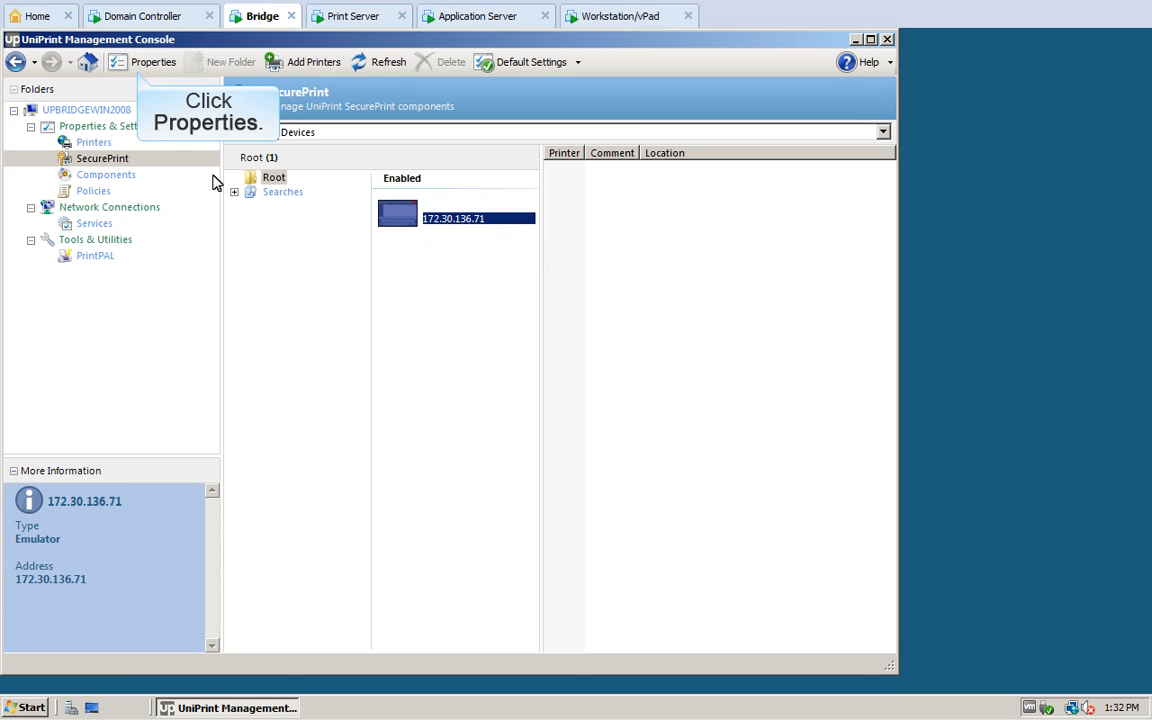
pyautogui.click(135, 60)
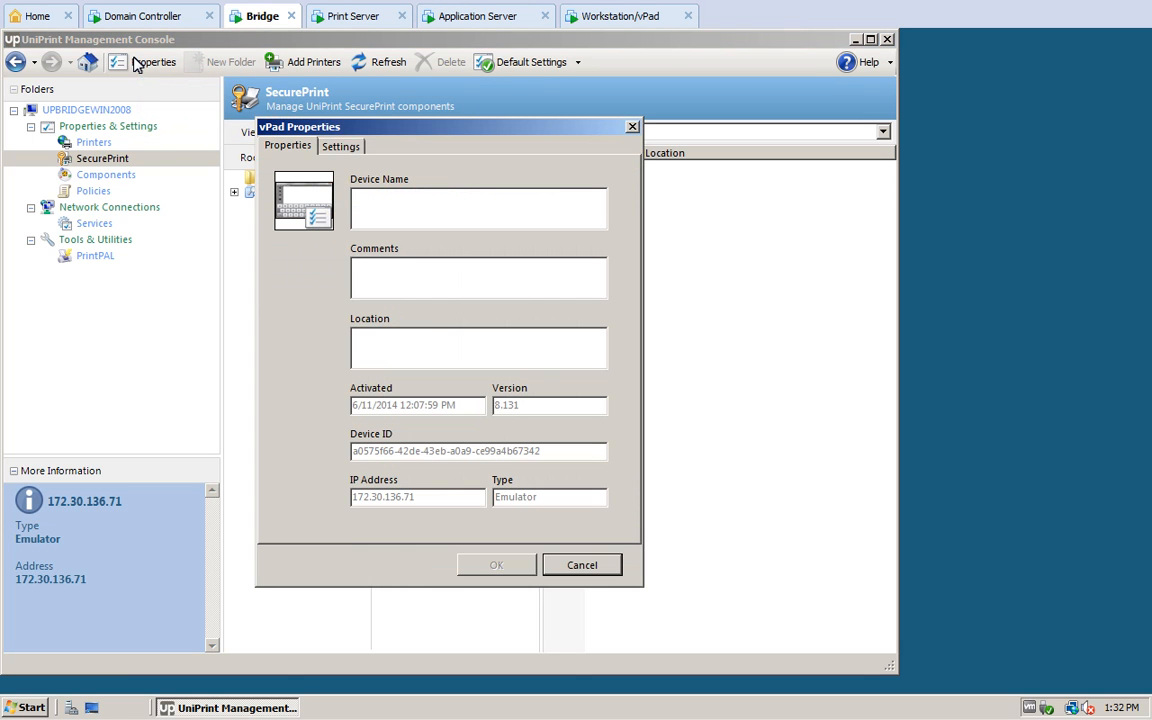
pyautogui.click(355, 197)
pyautogui.write('Marketing vPad')
pyautogui.click(355, 338)
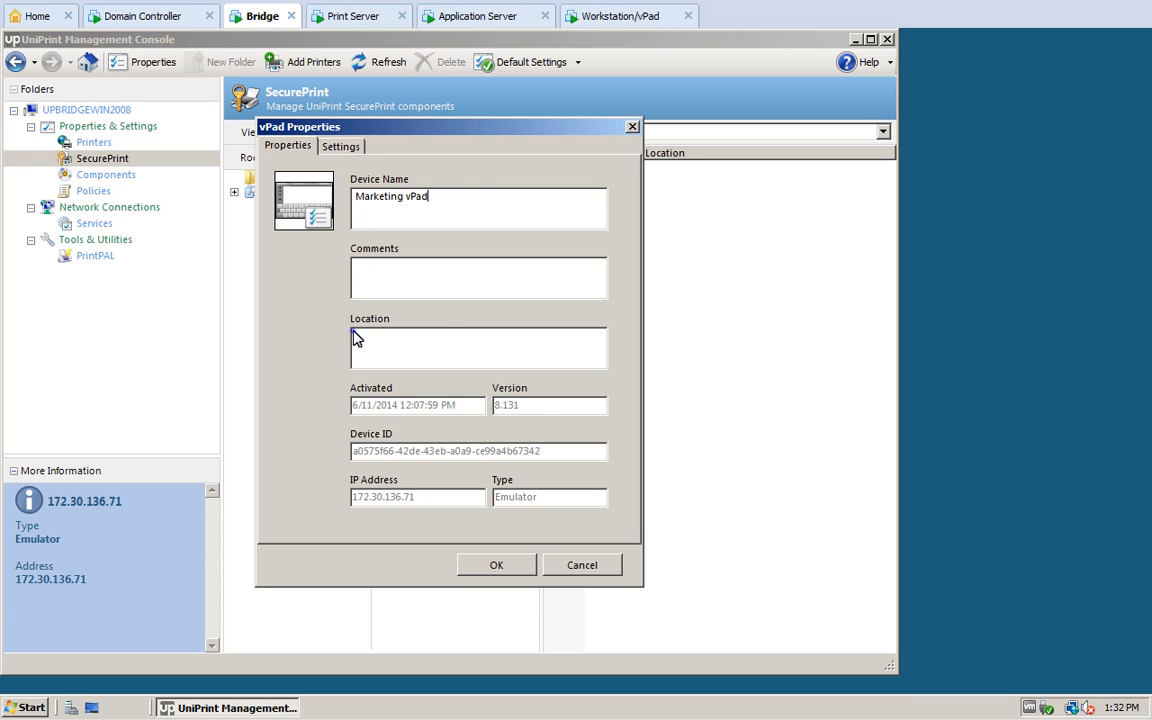
pyautogui.write('1st Floor Marketing')
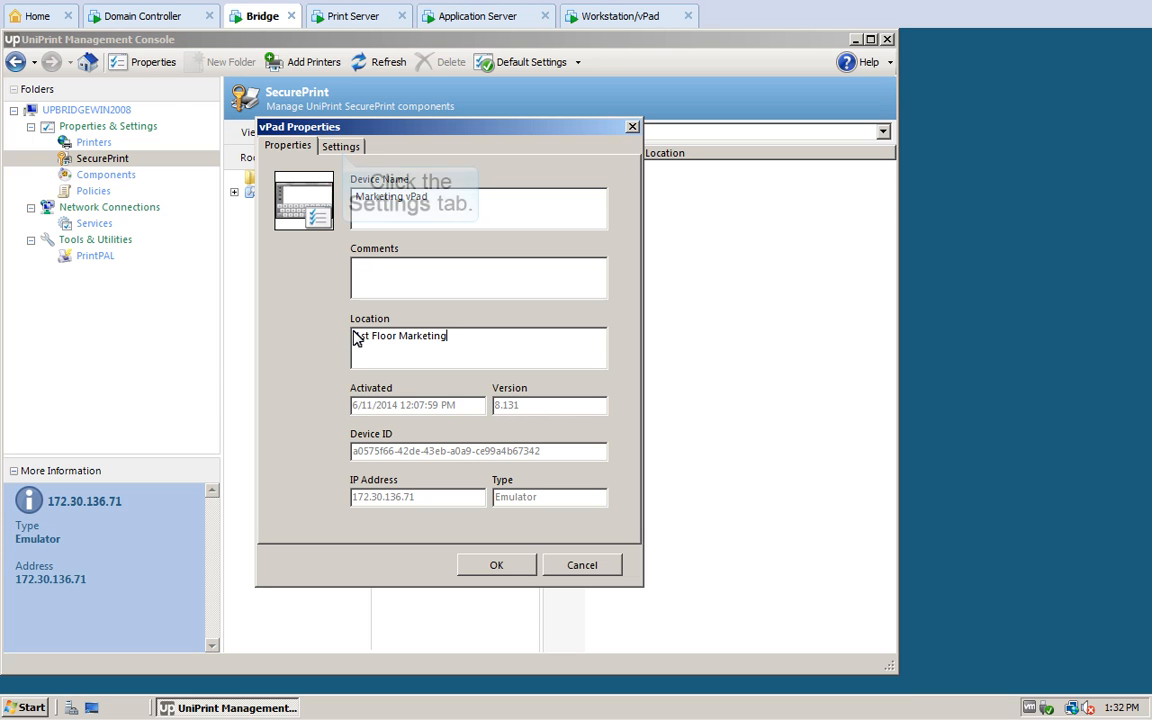
# Set Show settings on vPad devices to No in the vPad's settings, save the properties, and check the emulator's home screen
pyautogui.click(342, 147)
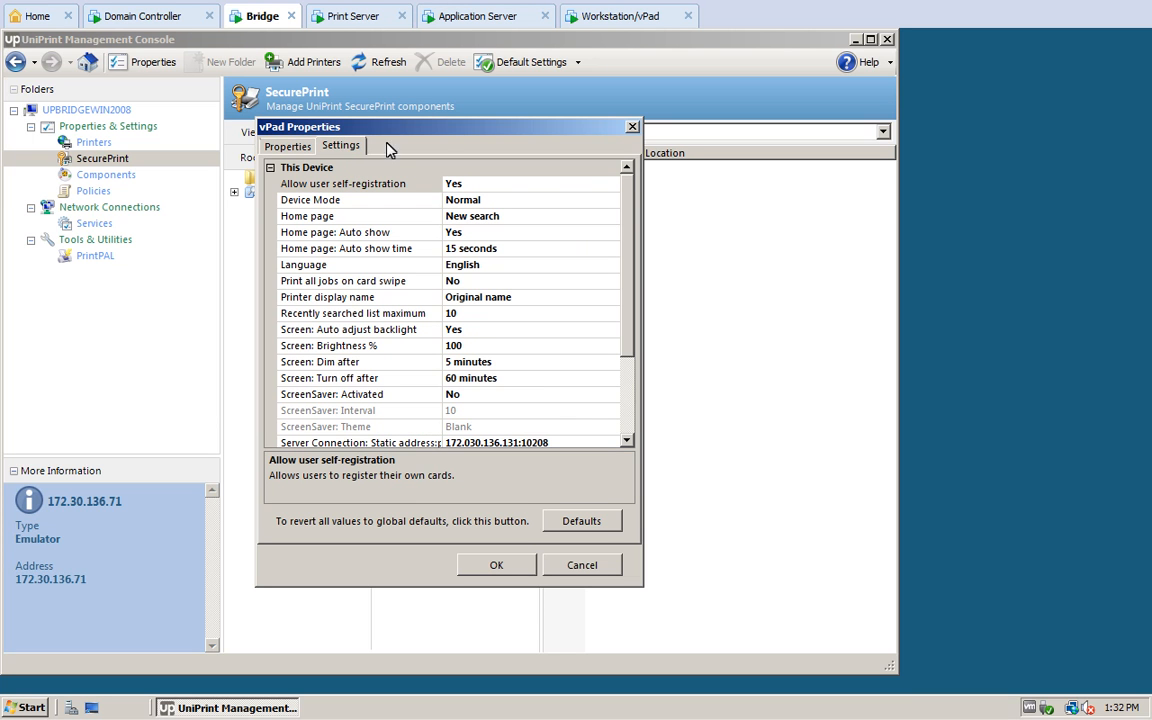
pyautogui.moveTo(628, 245); pyautogui.dragTo(622, 368)
pyautogui.click(610, 348)
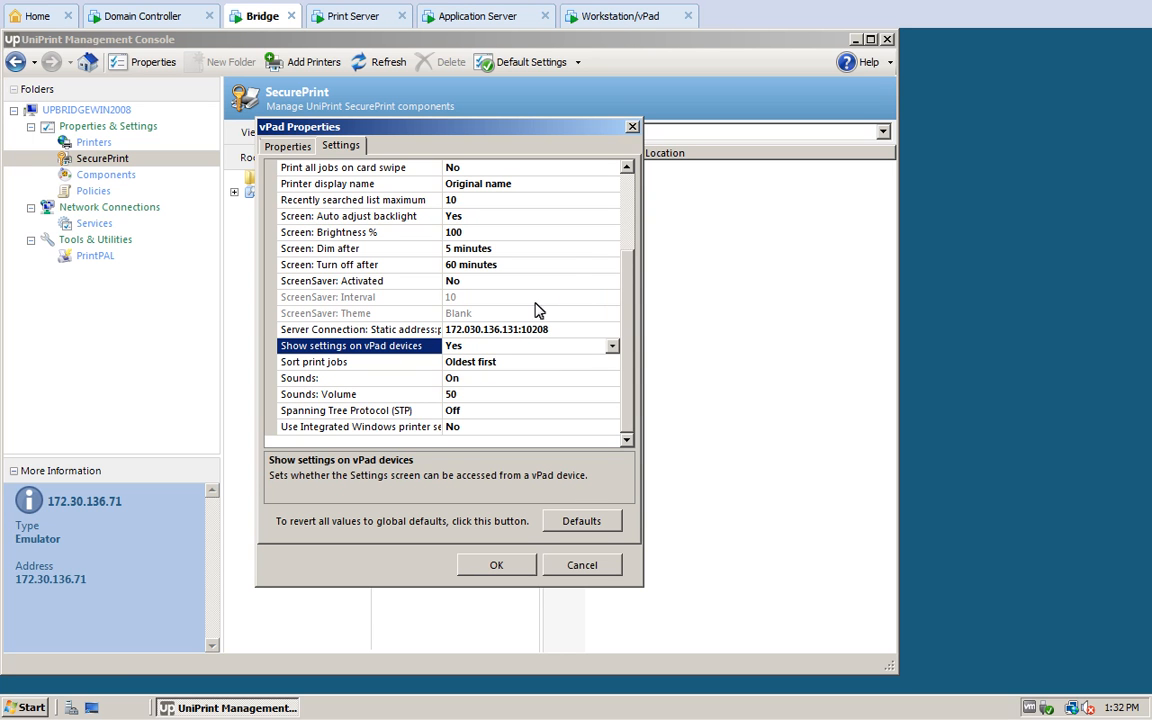
pyautogui.click(624, 18)
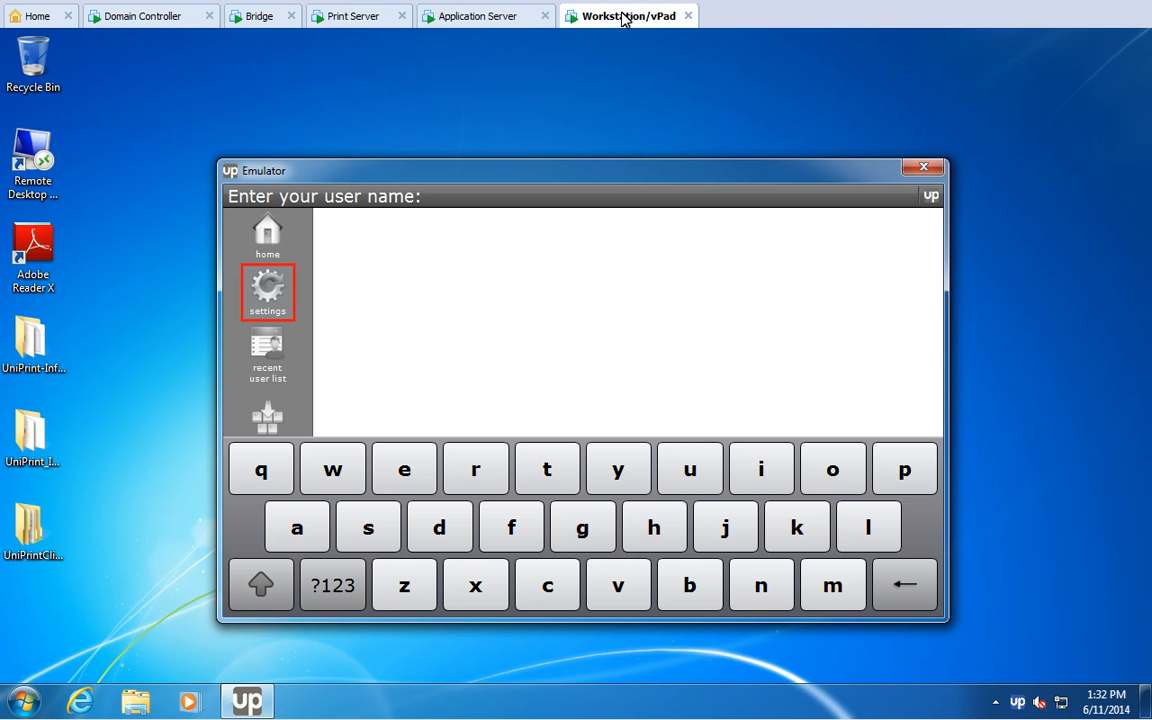
pyautogui.click(259, 16)
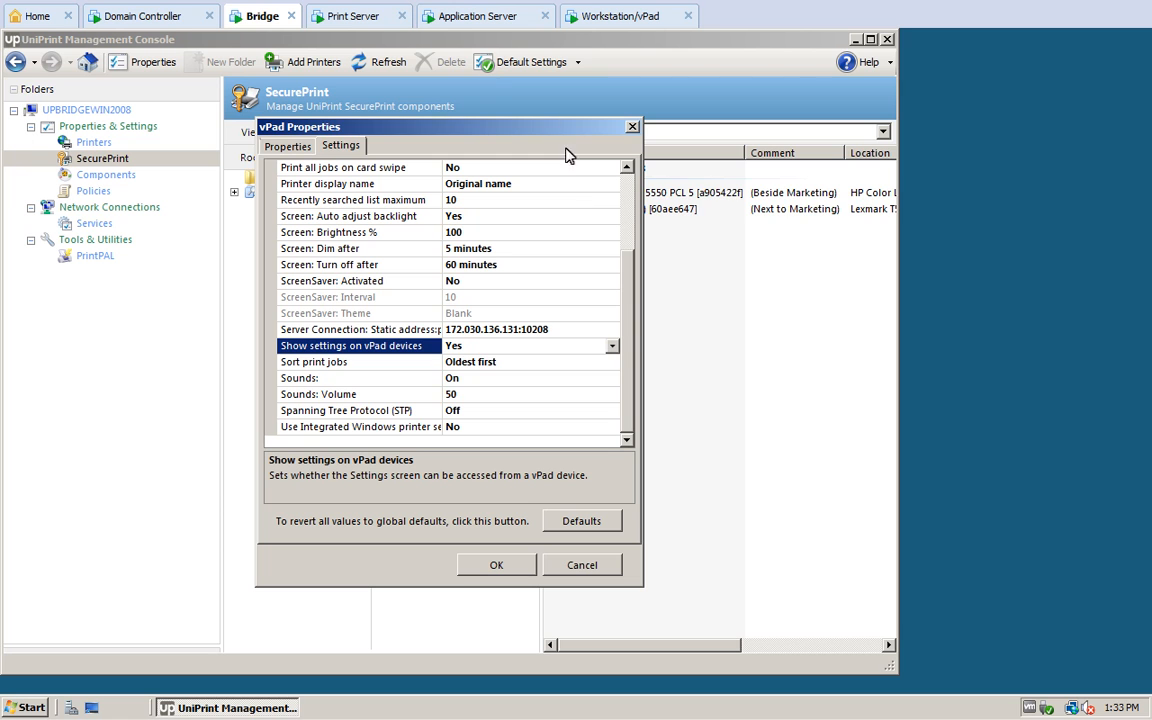
pyautogui.click(613, 346)
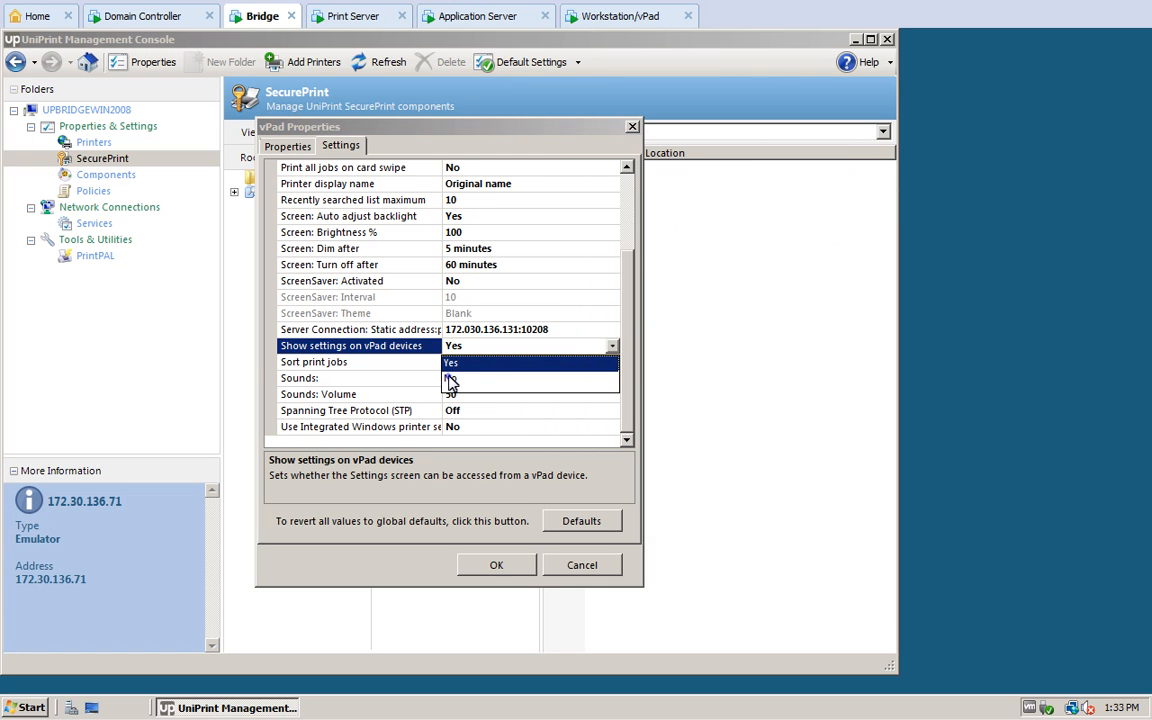
pyautogui.click(451, 379)
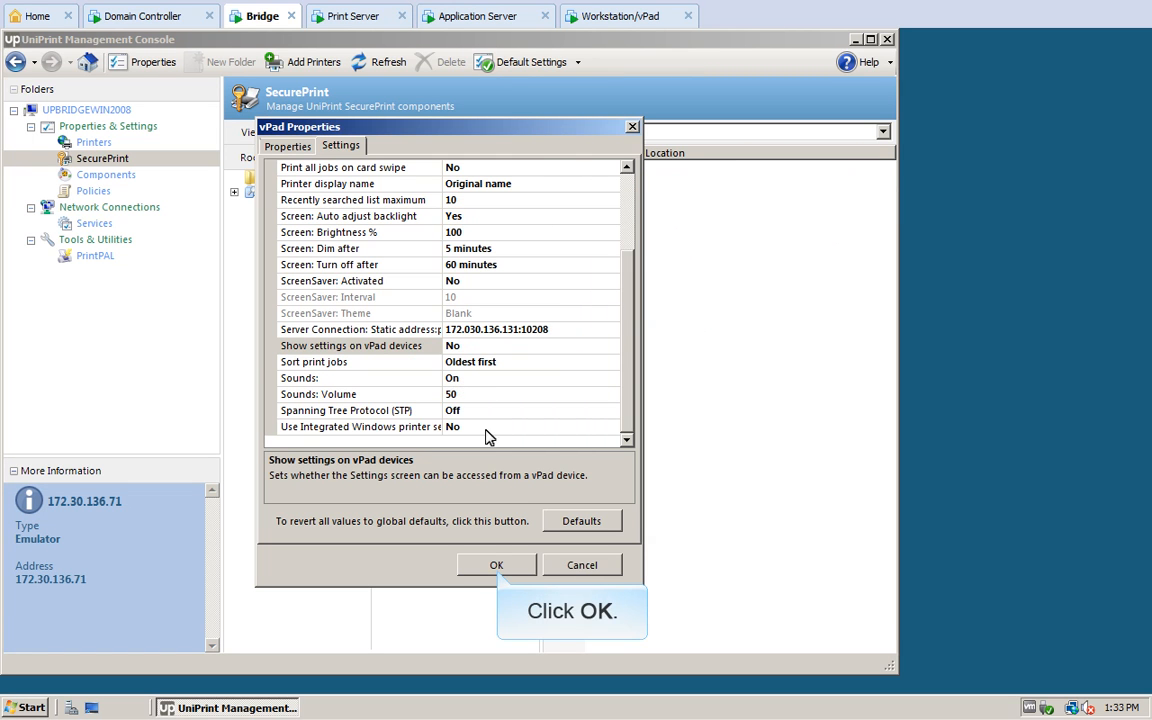
pyautogui.click(497, 563)
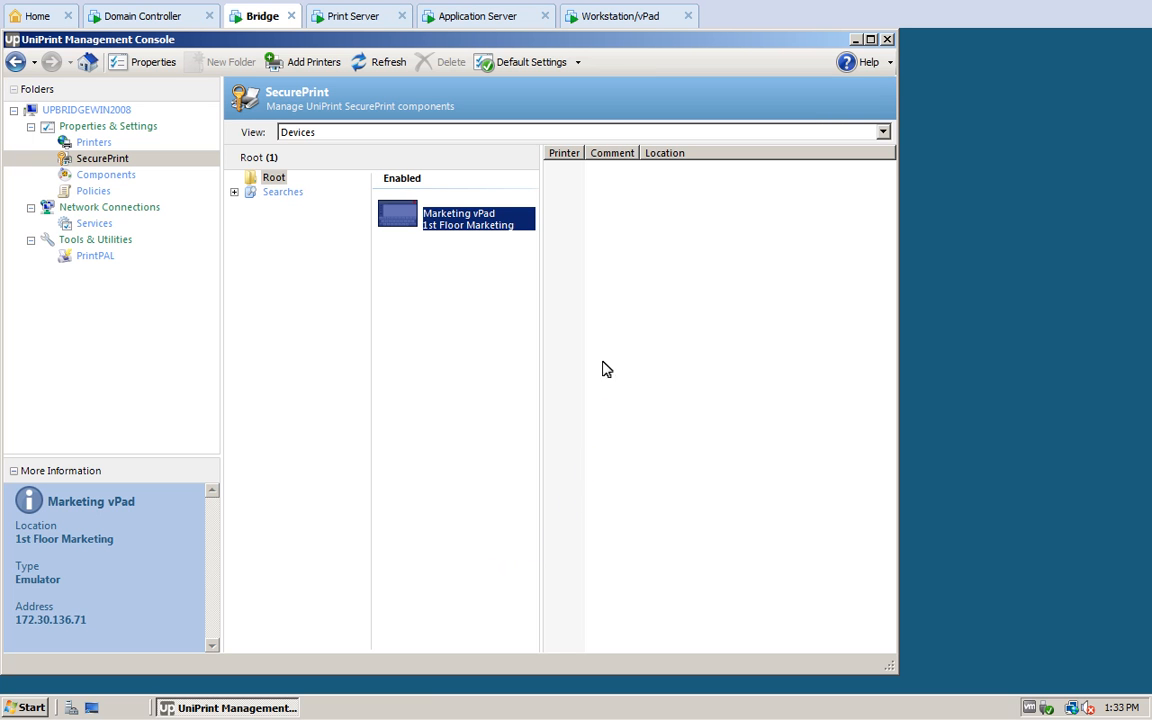
pyautogui.click(624, 19)
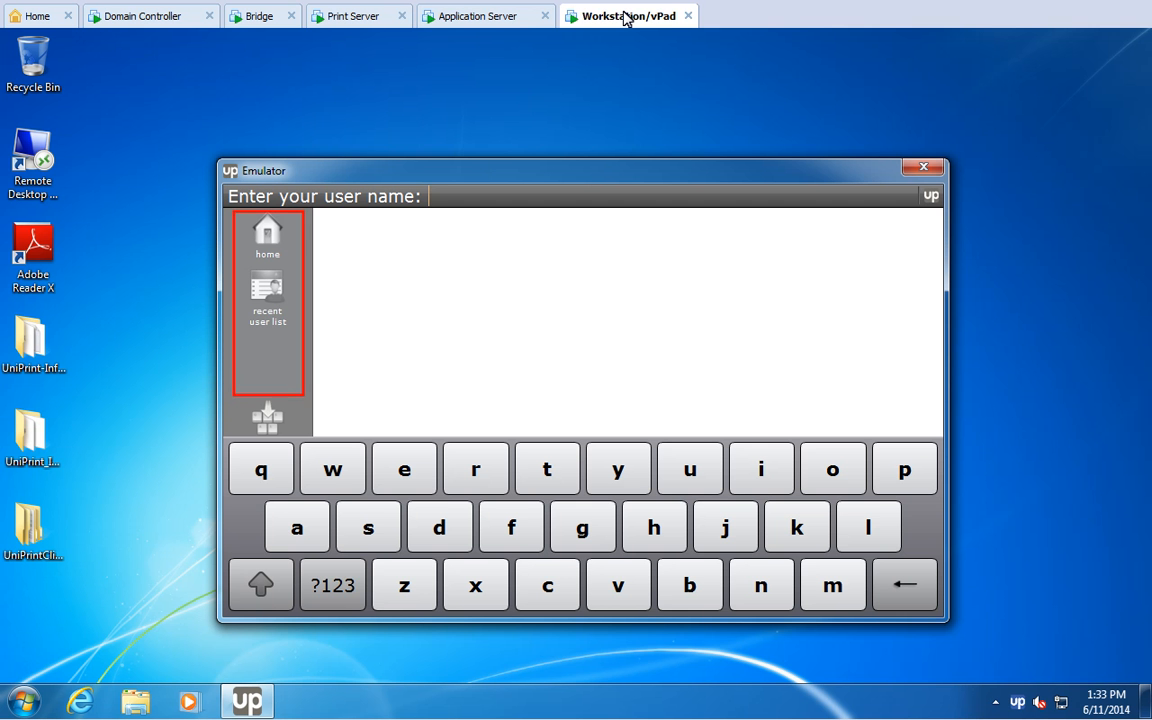
# On the Bridge machine, assign the HP Color LaserJet 5550 PCL 5 and Lexmark T520 (MS) printers to the Marketing vPad with Force Password enabled
pyautogui.click(259, 17)
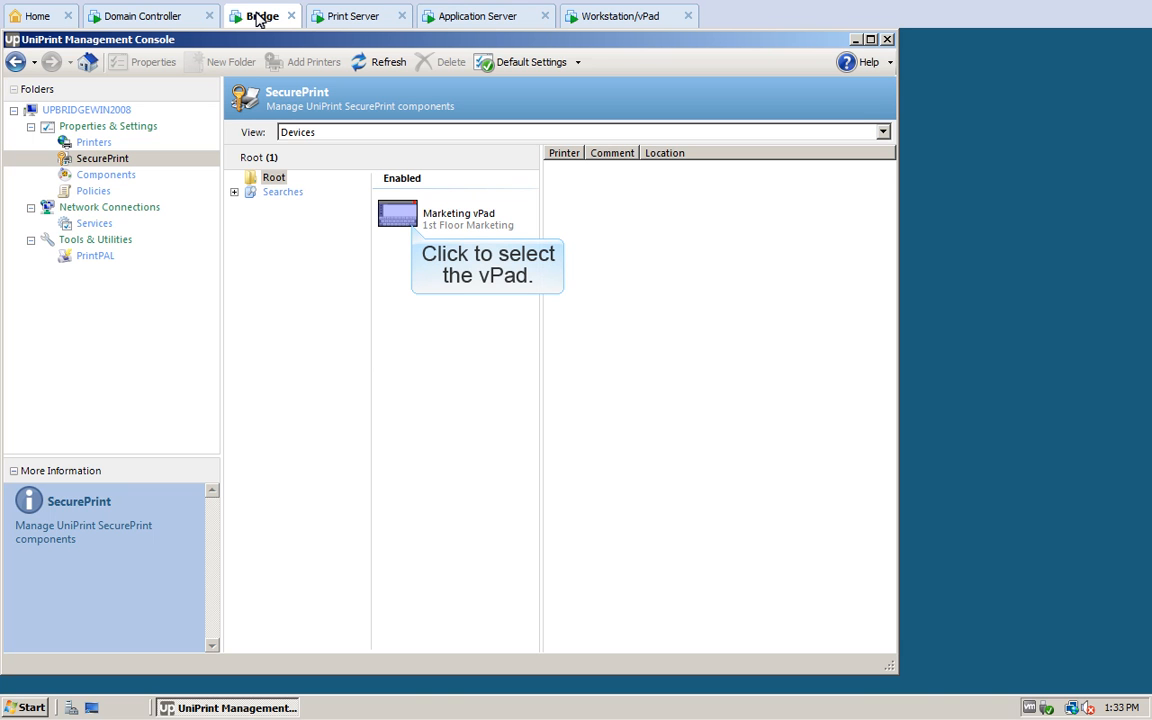
pyautogui.click(405, 213)
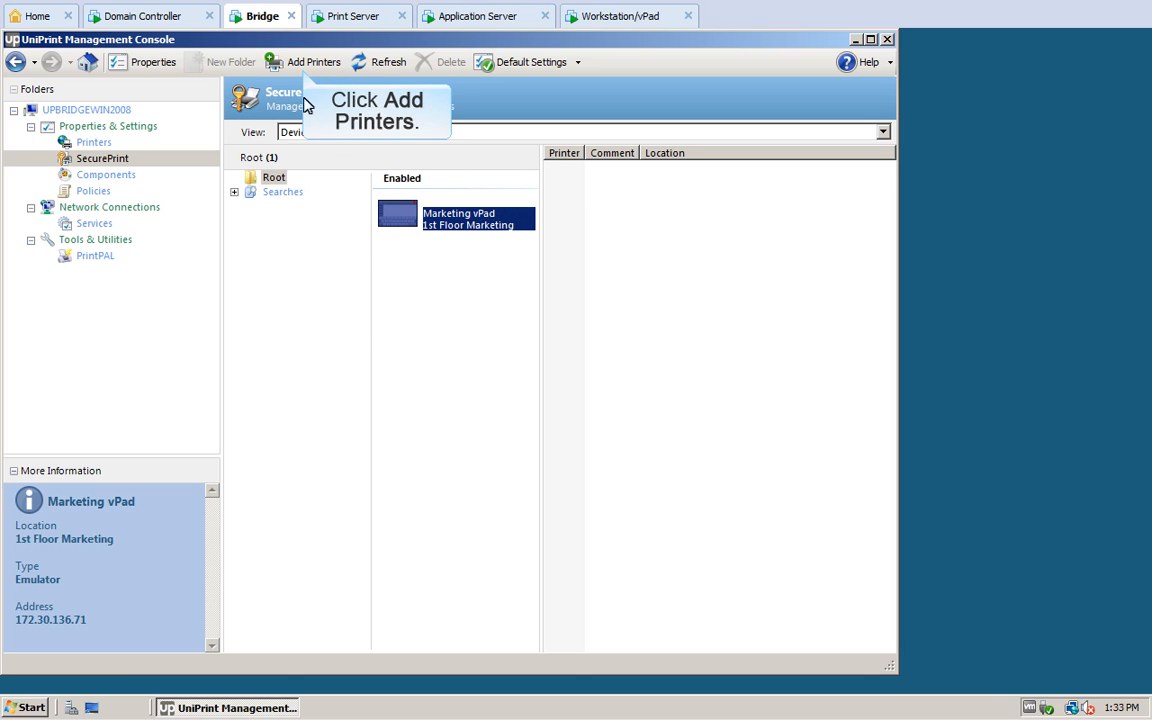
pyautogui.click(304, 63)
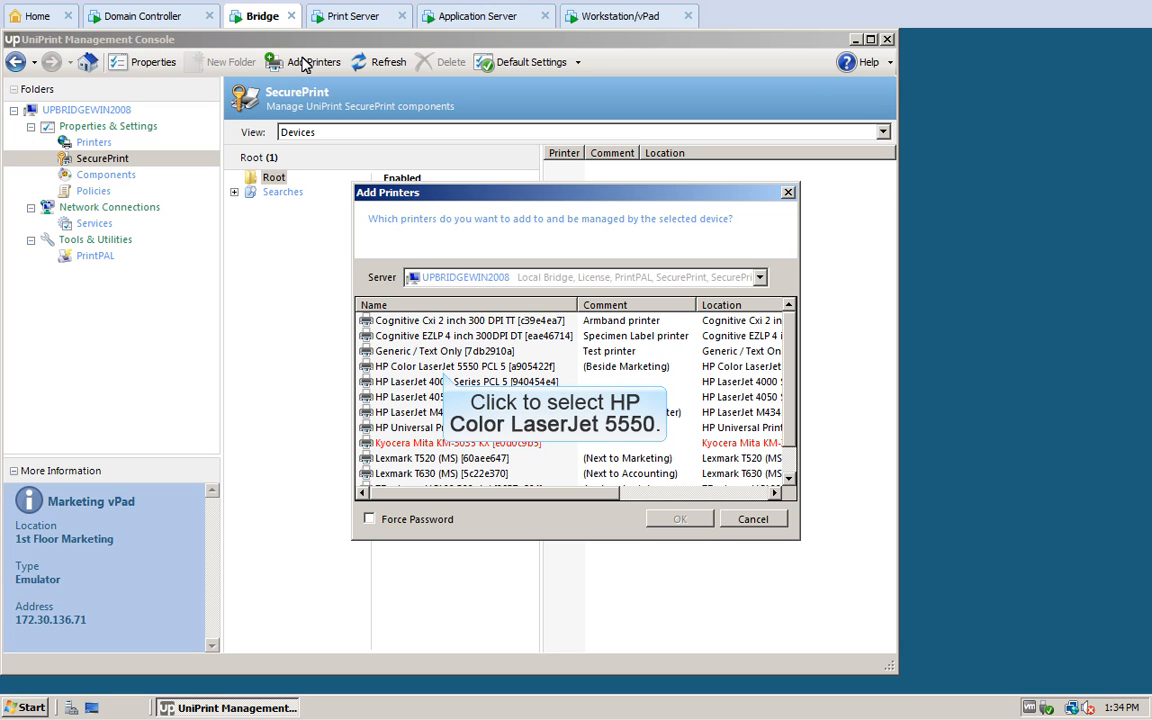
pyautogui.click(443, 368)
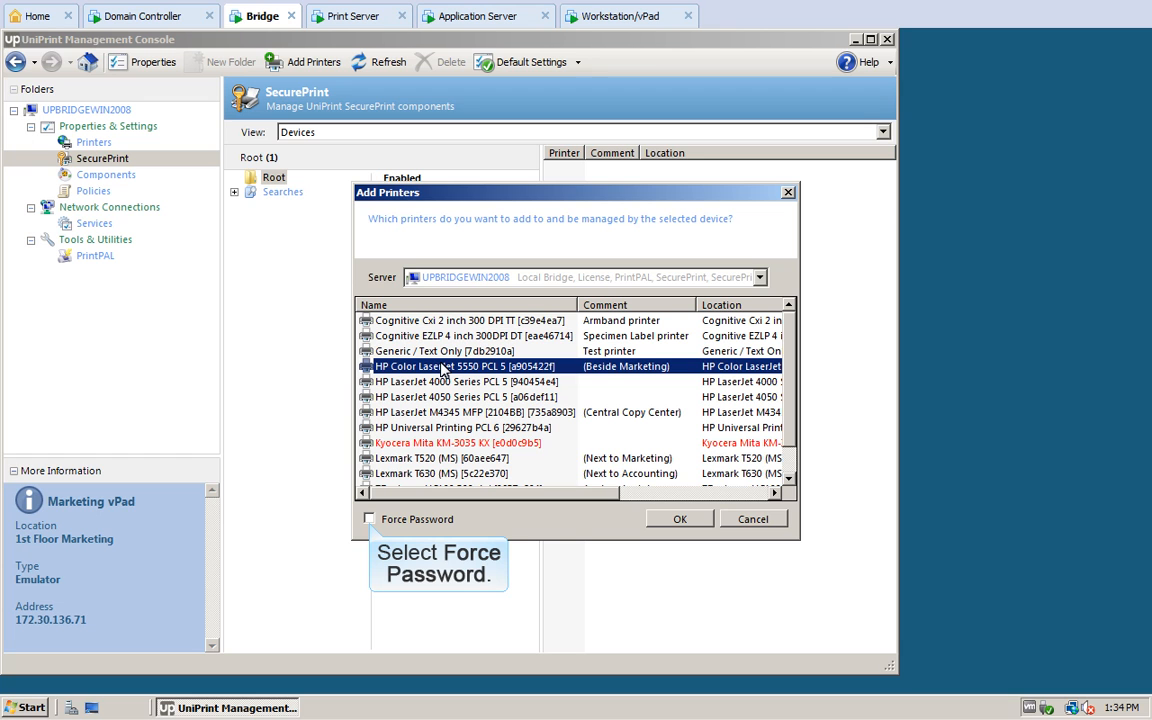
pyautogui.click(369, 520)
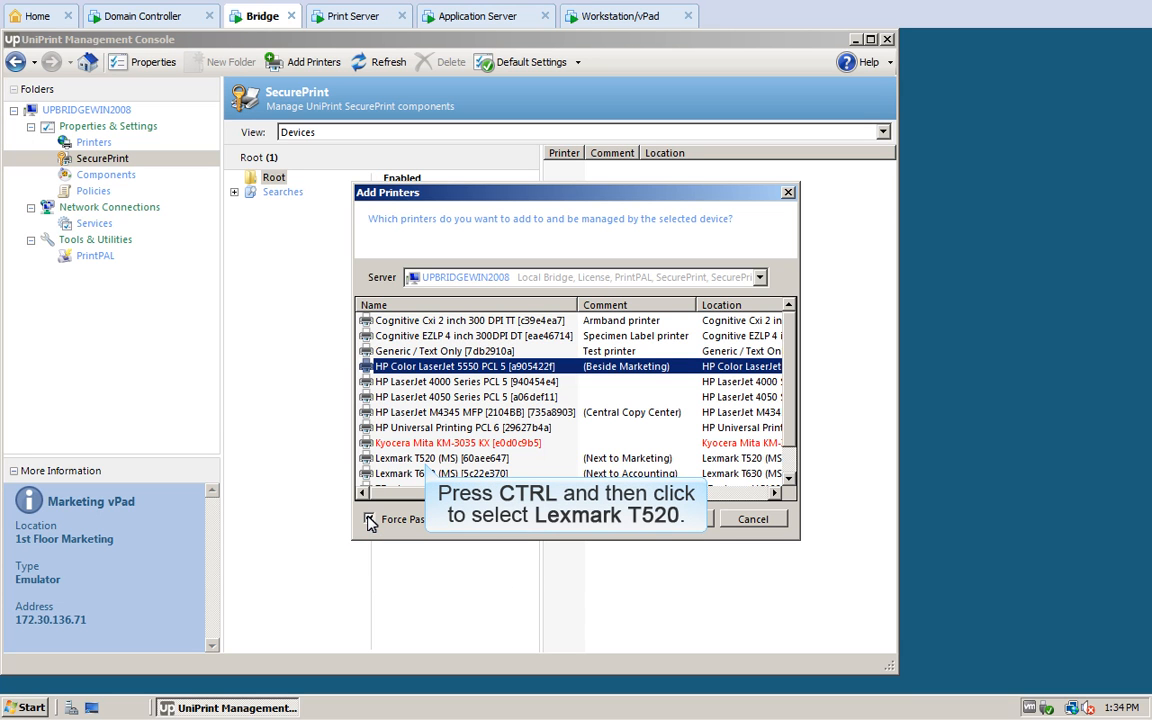
pyautogui.keyDown('ctrl'); pyautogui.click(428, 459); pyautogui.keyUp('ctrl')
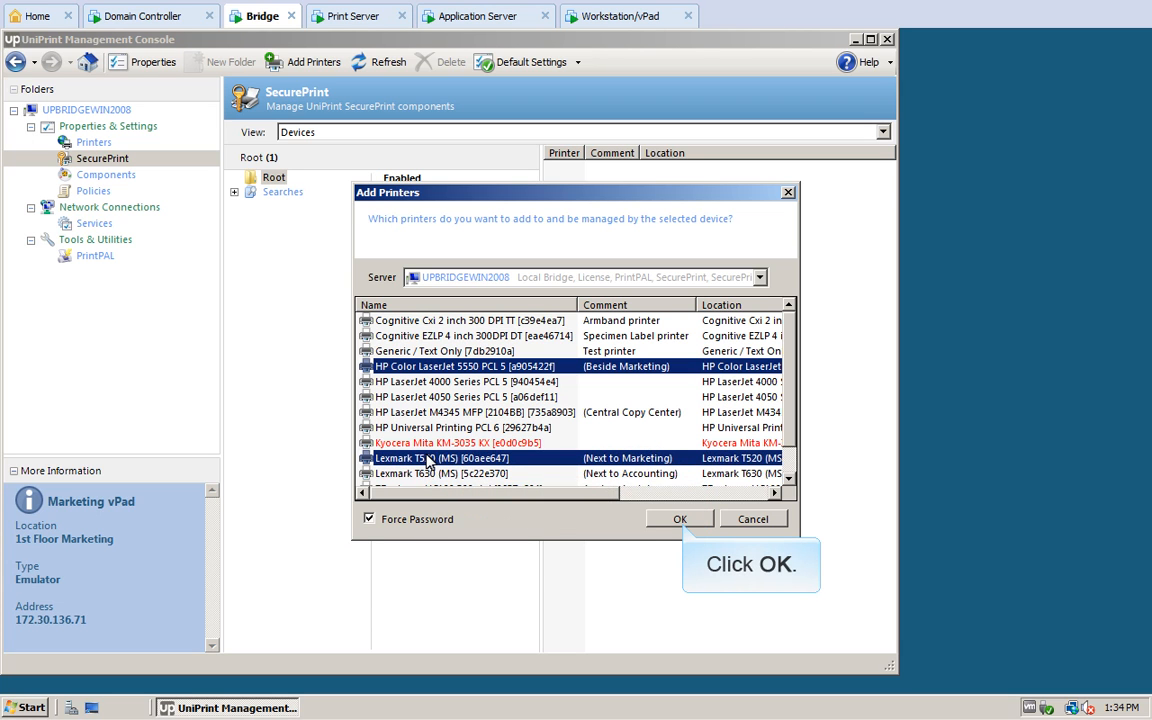
pyautogui.click(680, 519)
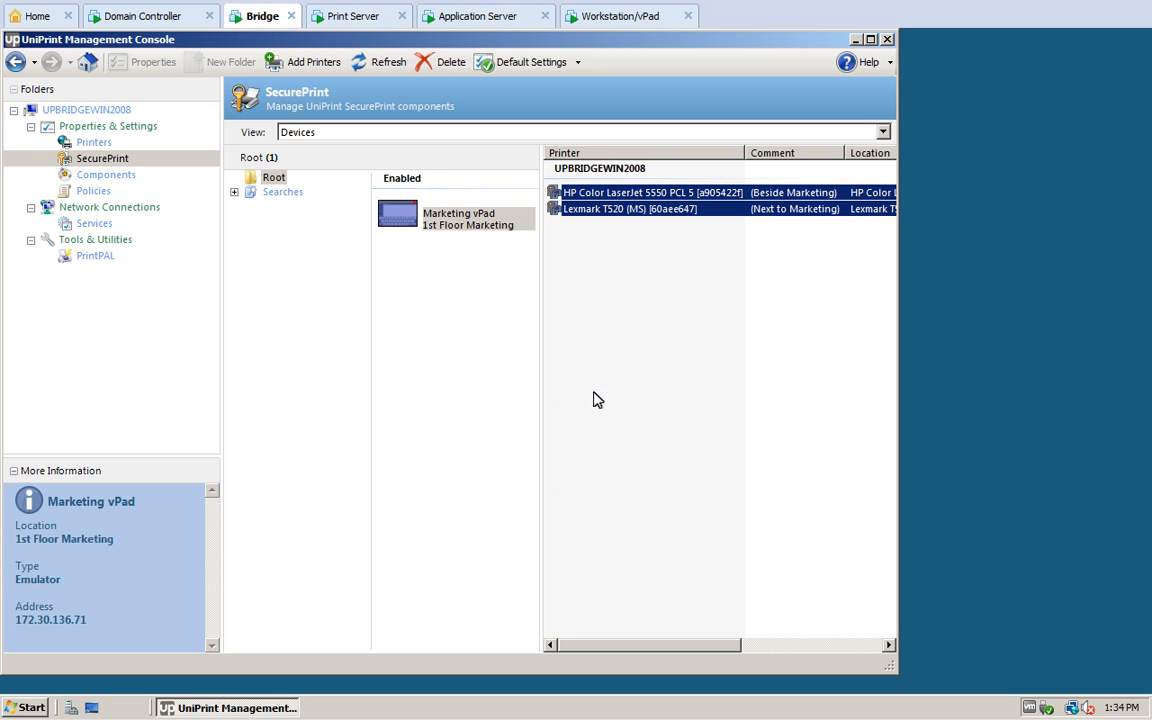
pyautogui.click(590, 291)
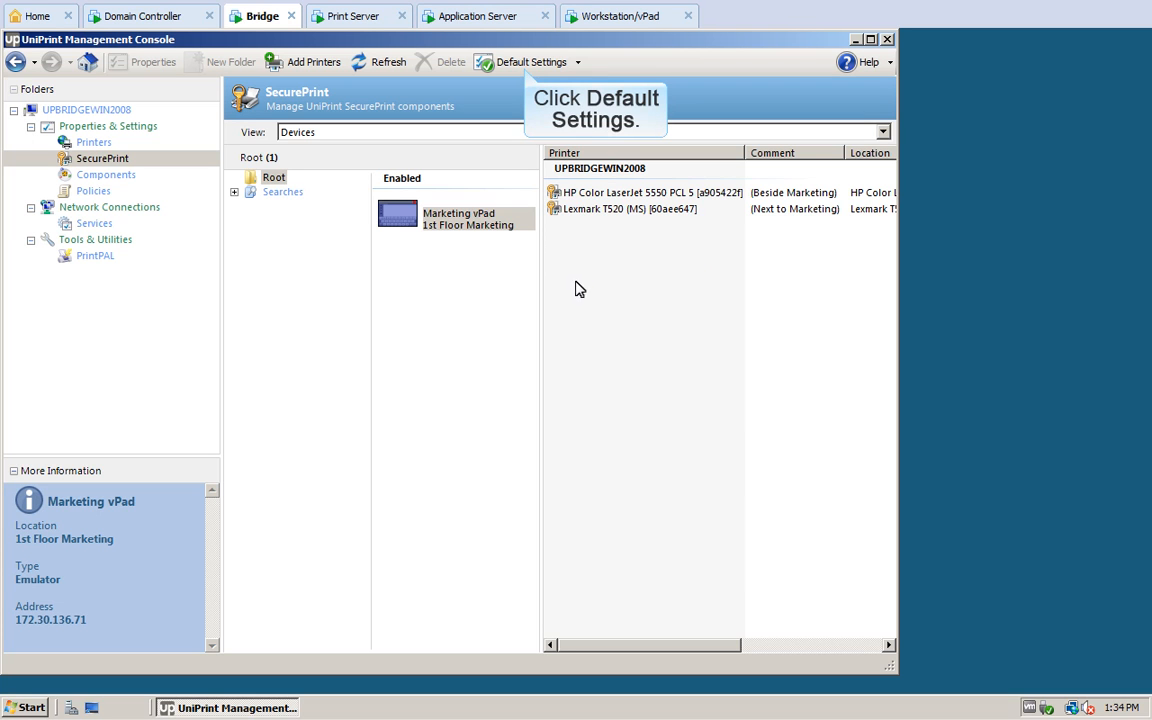
# In the SecurePrint default settings, set Require vPad password and Require VPQ password to Yes, and save them
pyautogui.click(528, 63)
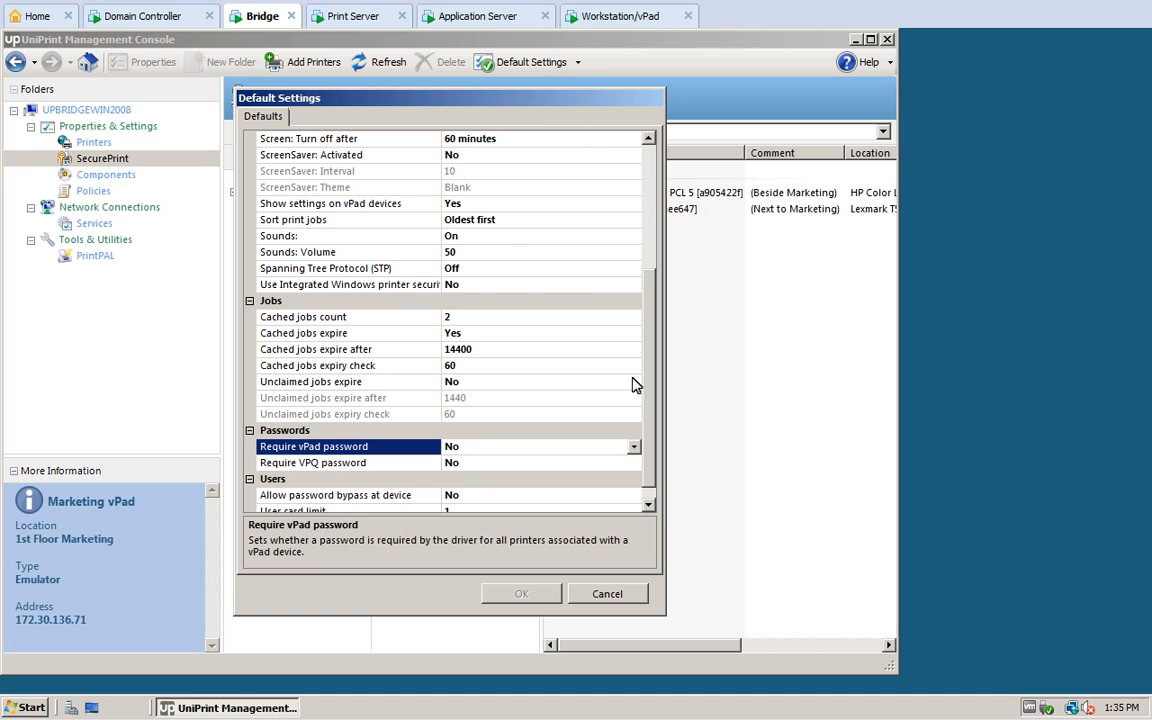
pyautogui.click(633, 447)
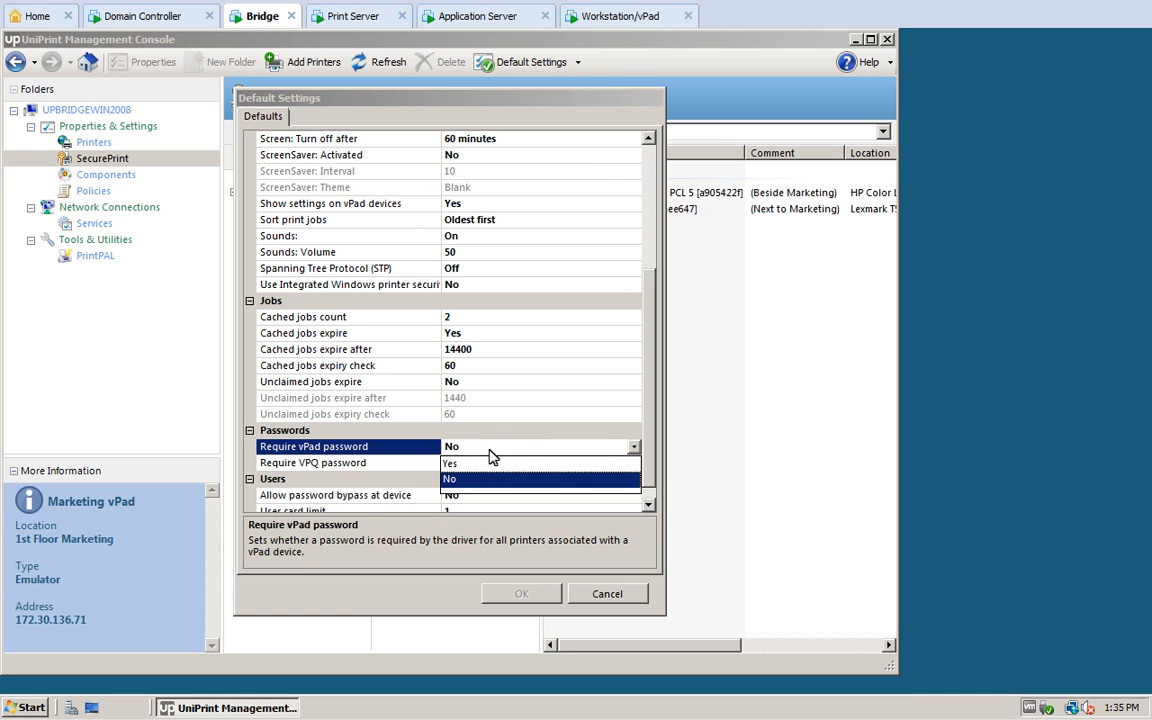
pyautogui.click(452, 465)
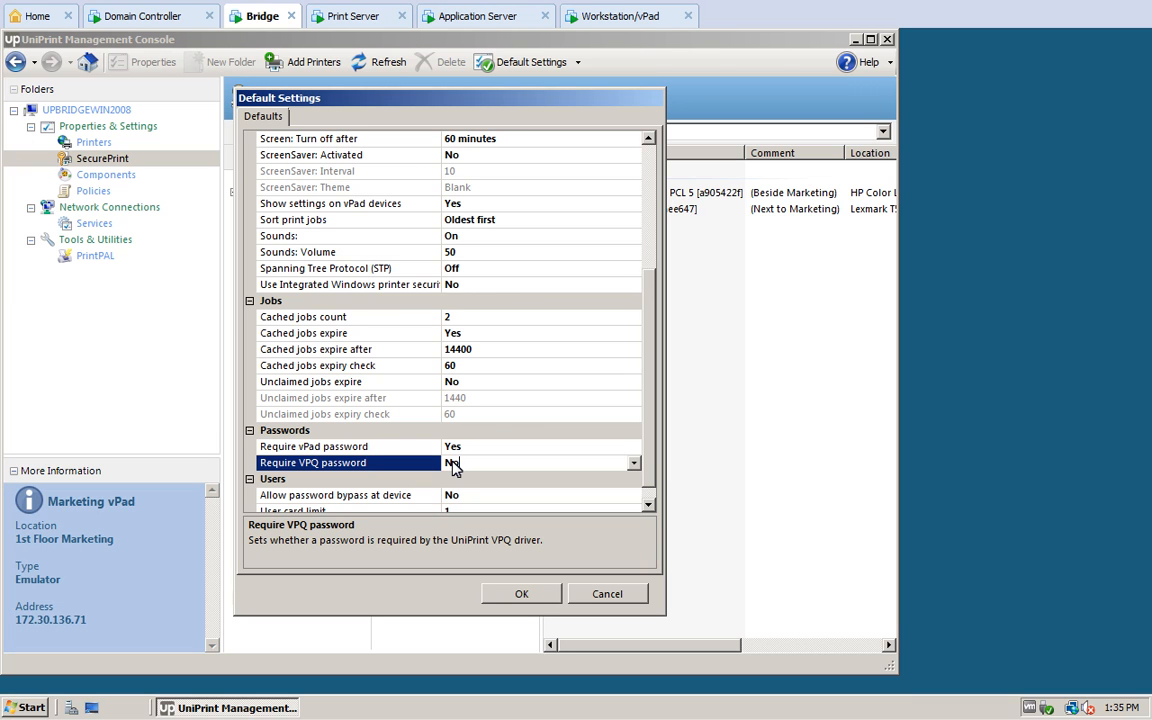
pyautogui.click(633, 463)
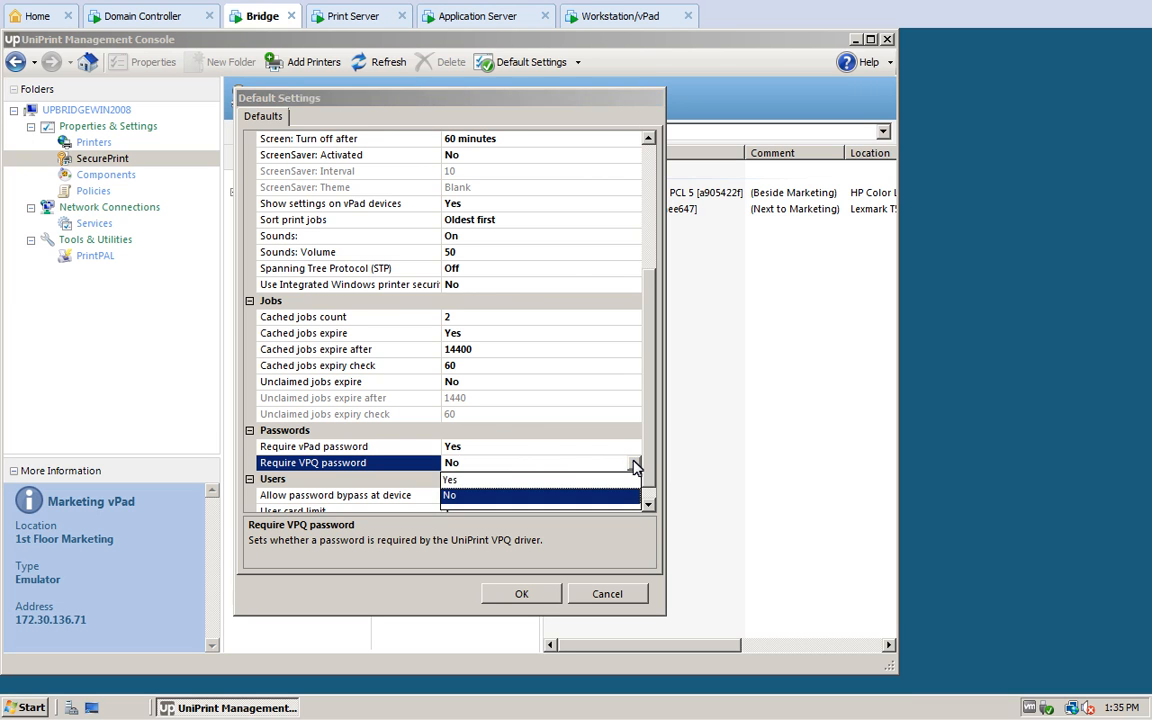
pyautogui.click(450, 479)
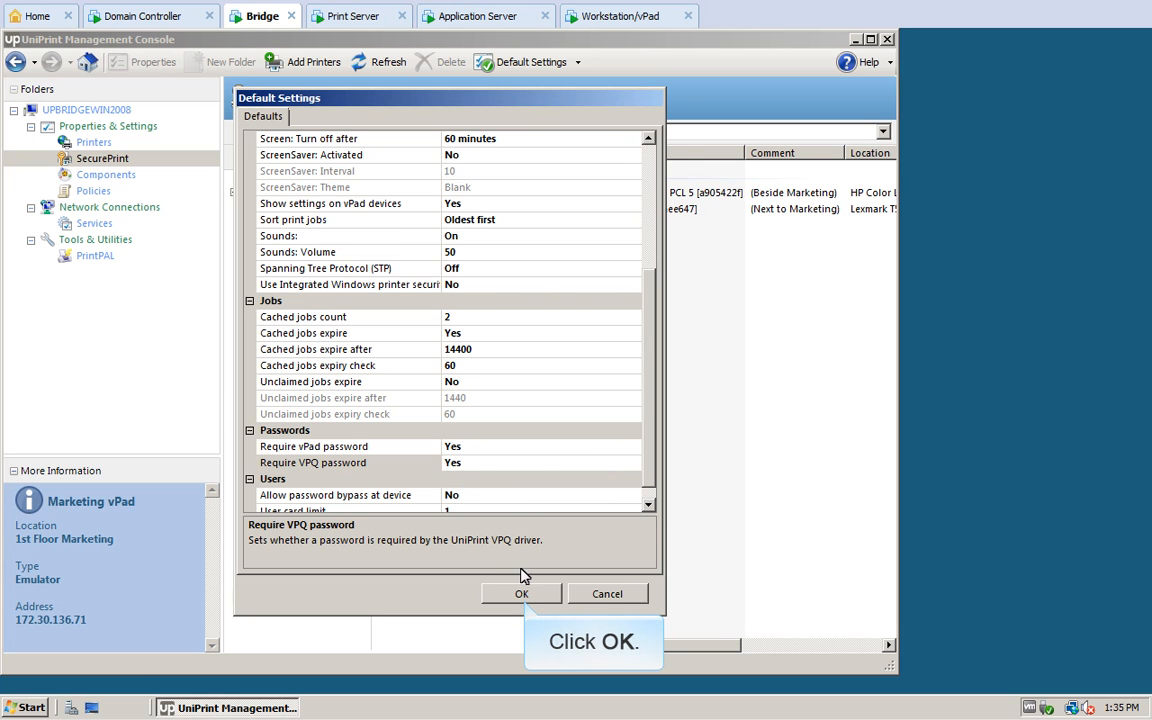
pyautogui.click(522, 594)
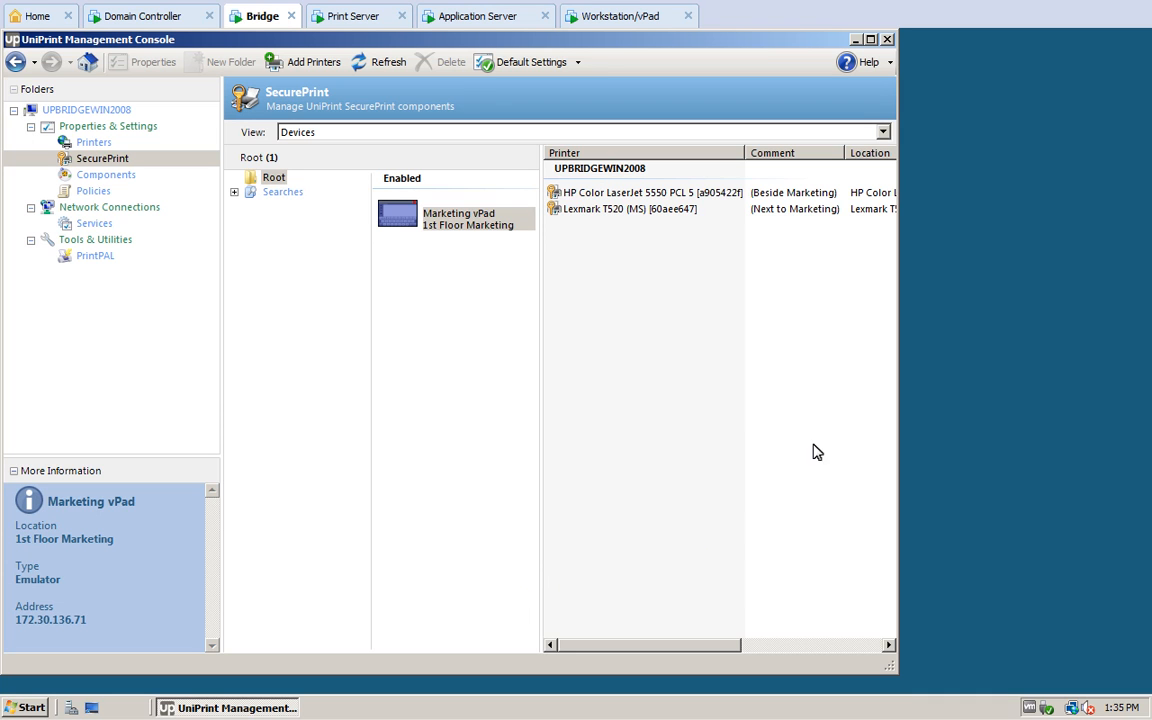
# Switch the SecurePrint view to Users/Cards, and examine the contents of the SecurePrint Users text file on the desktop
pyautogui.click(883, 132)
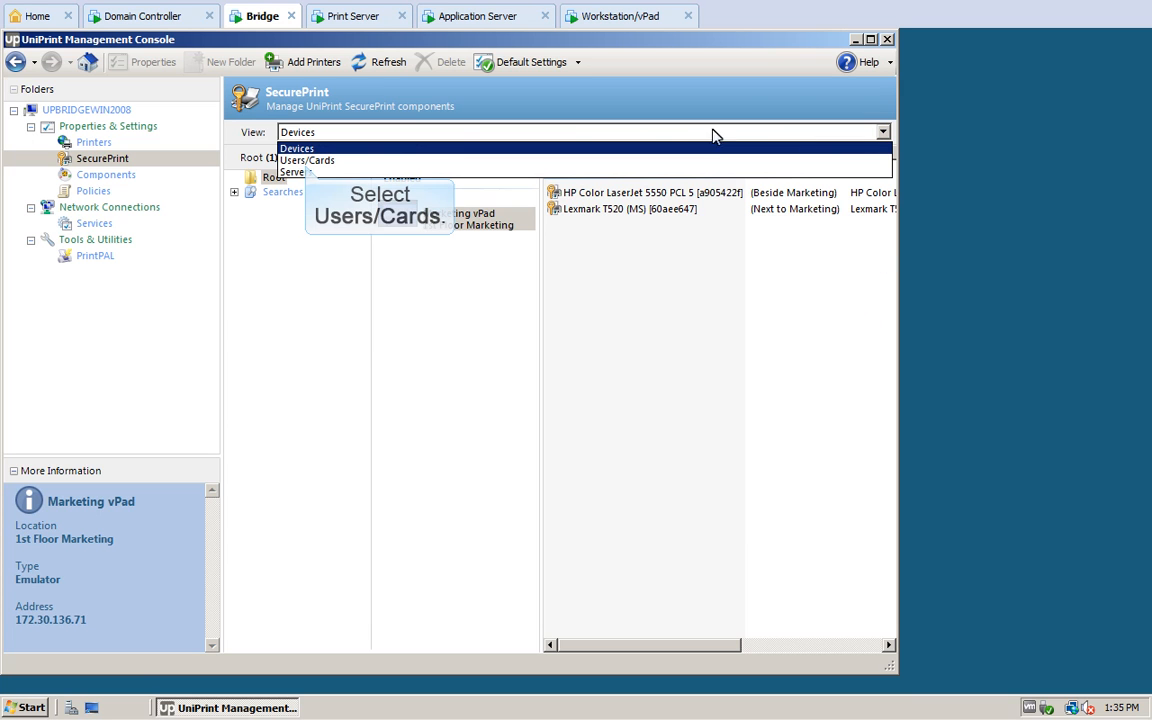
pyautogui.click(307, 161)
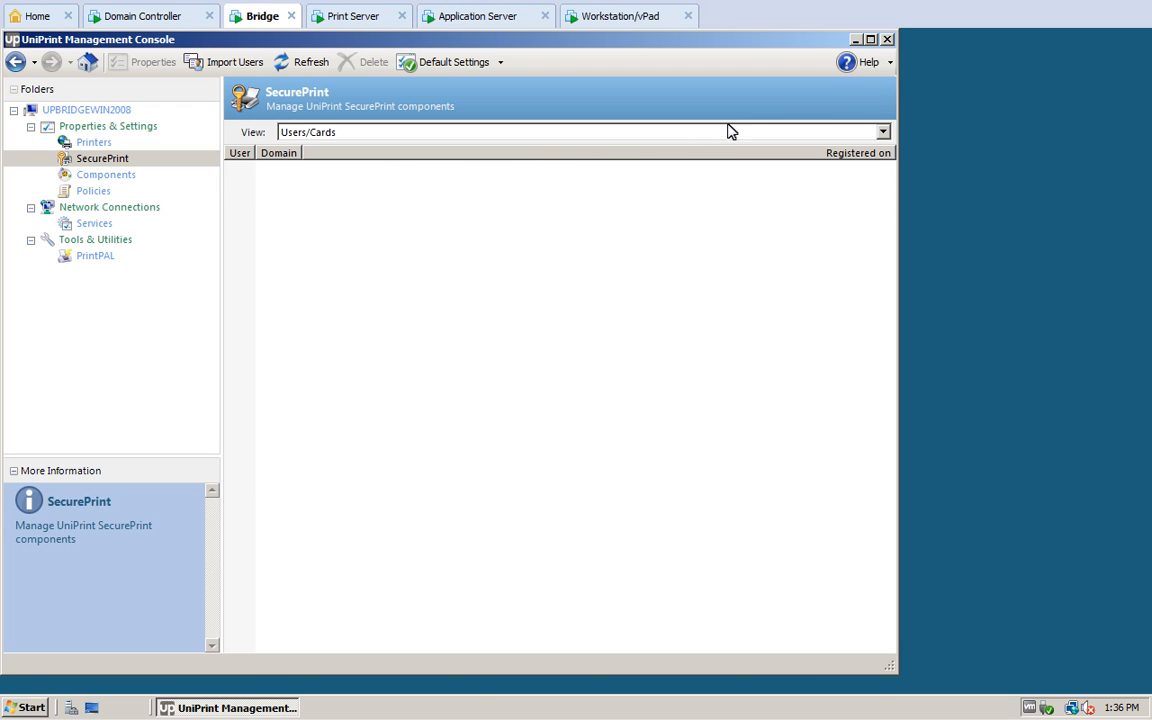
pyautogui.click(855, 39)
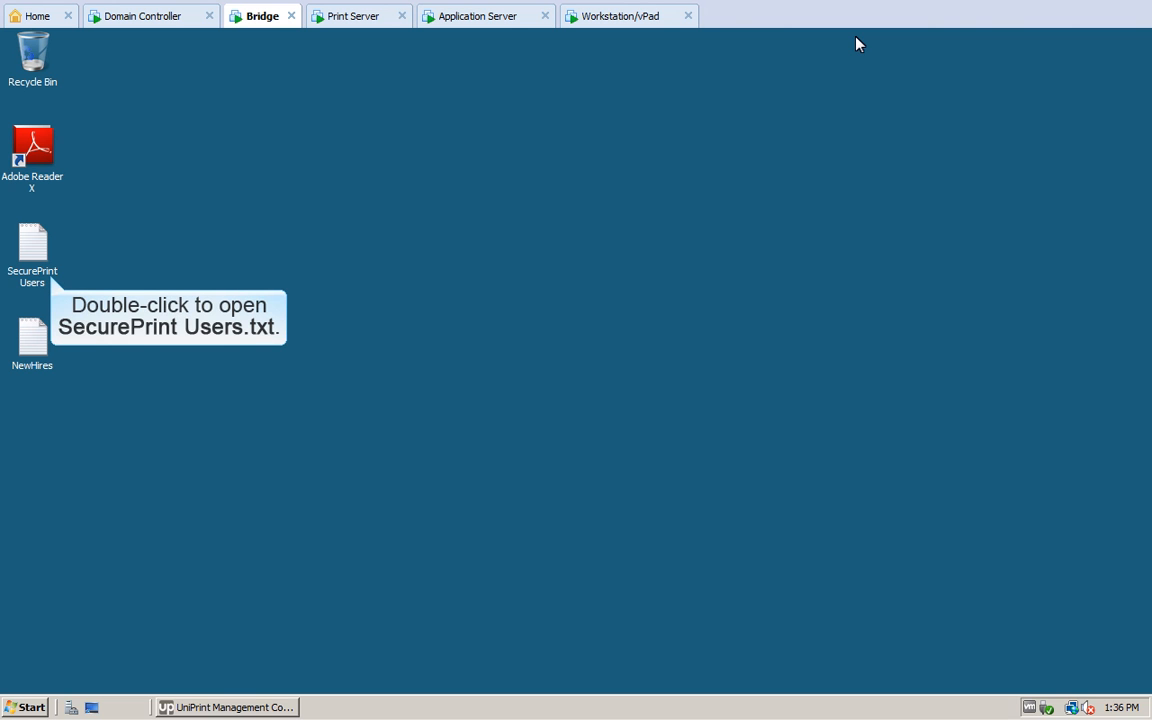
pyautogui.doubleClick(30, 248)
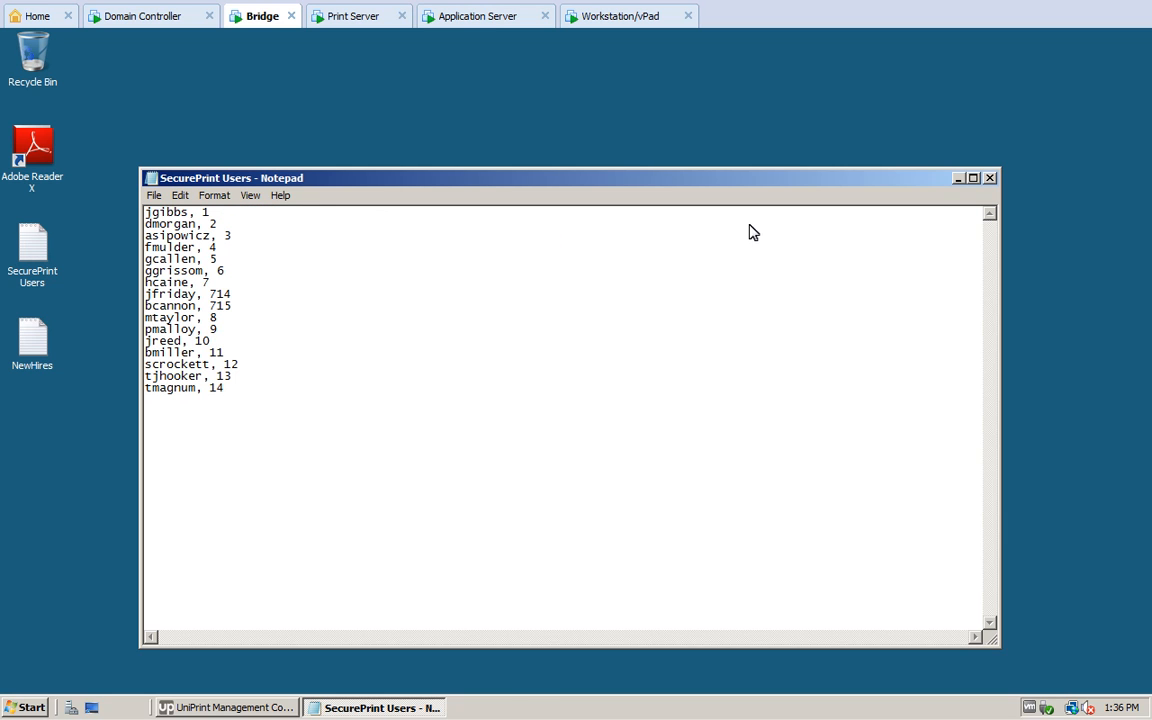
pyautogui.click(990, 179)
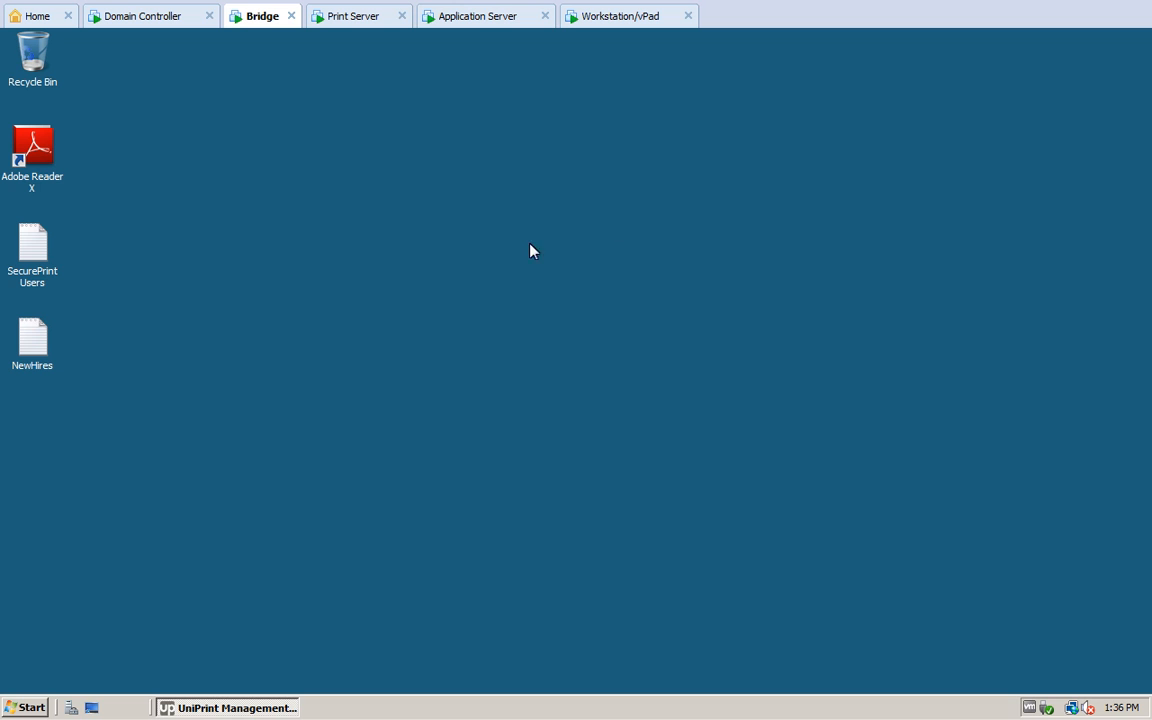
# Start a user import in the management console from SecurePrint Users.txt on the desktop, accepting Comma as the delimiter
pyautogui.click(214, 706)
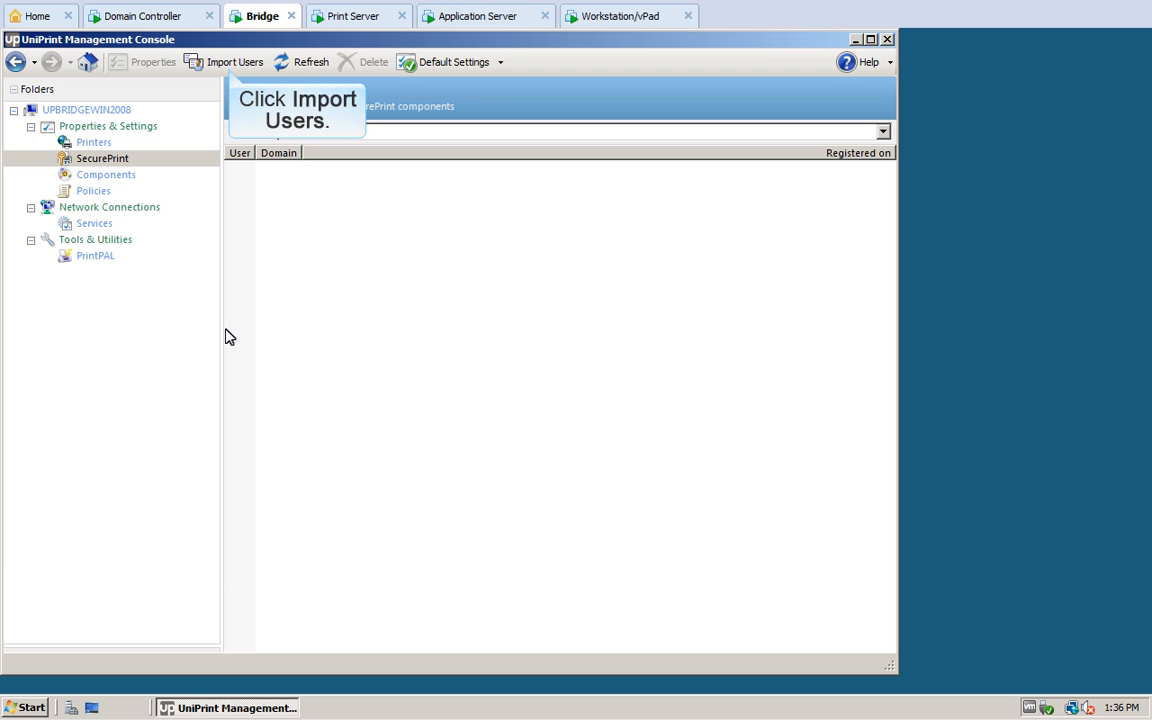
pyautogui.click(228, 62)
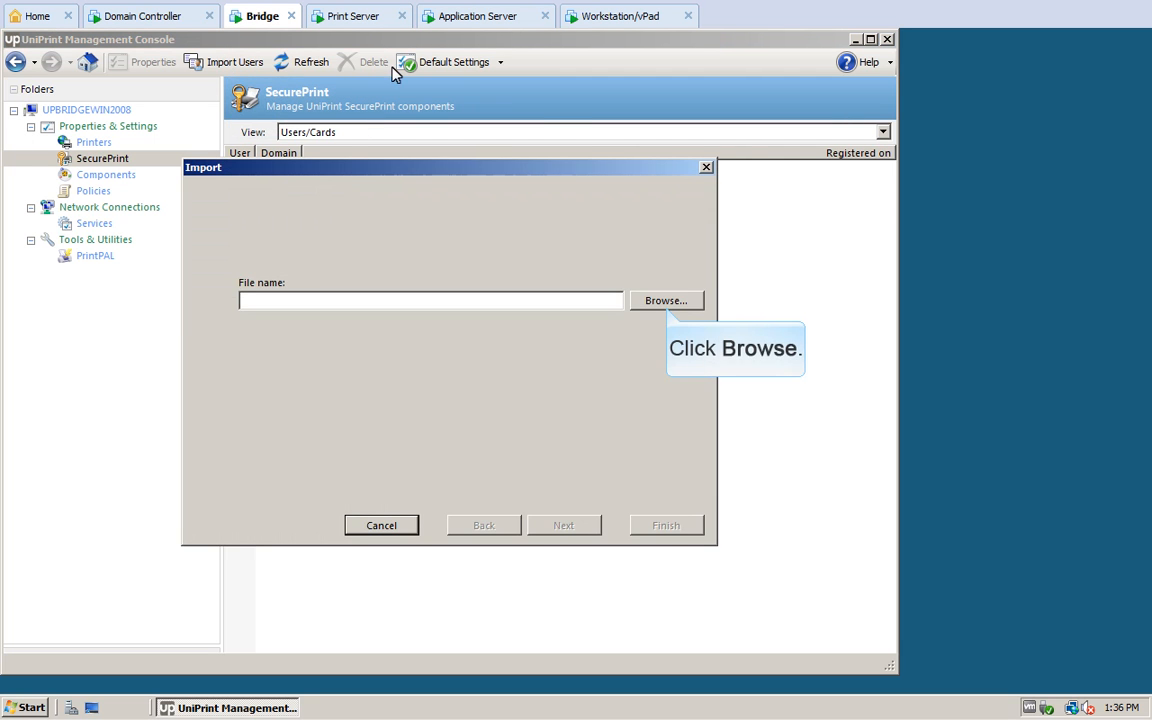
pyautogui.click(666, 301)
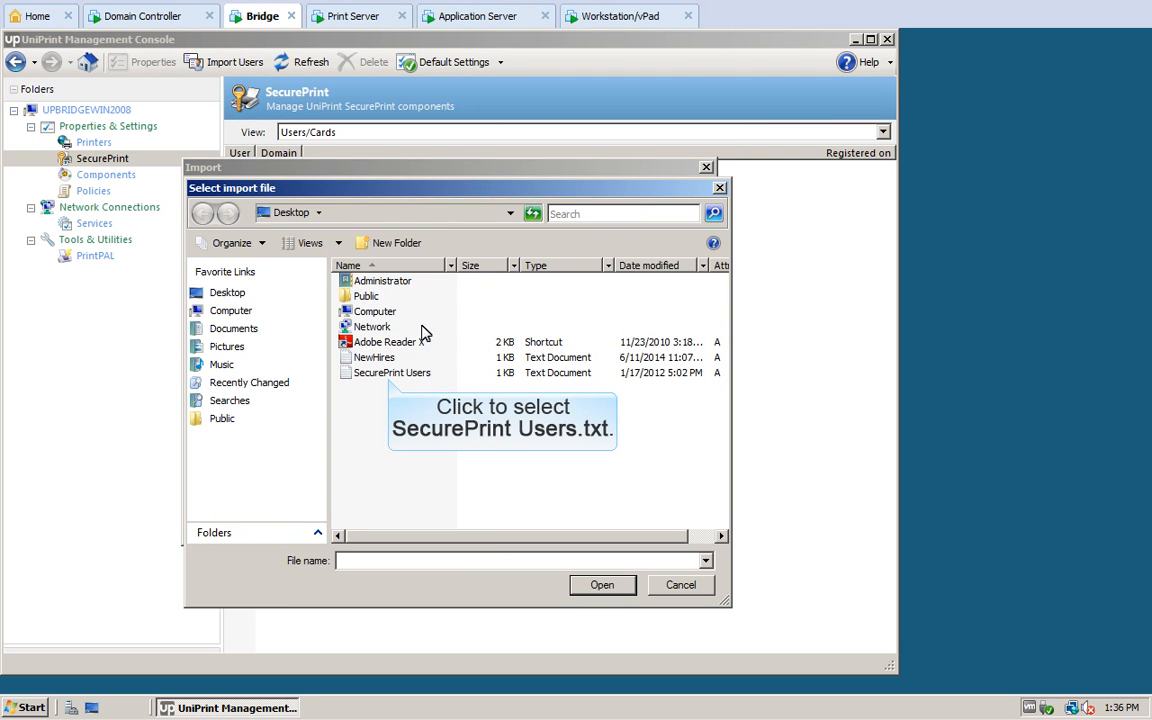
pyautogui.click(388, 375)
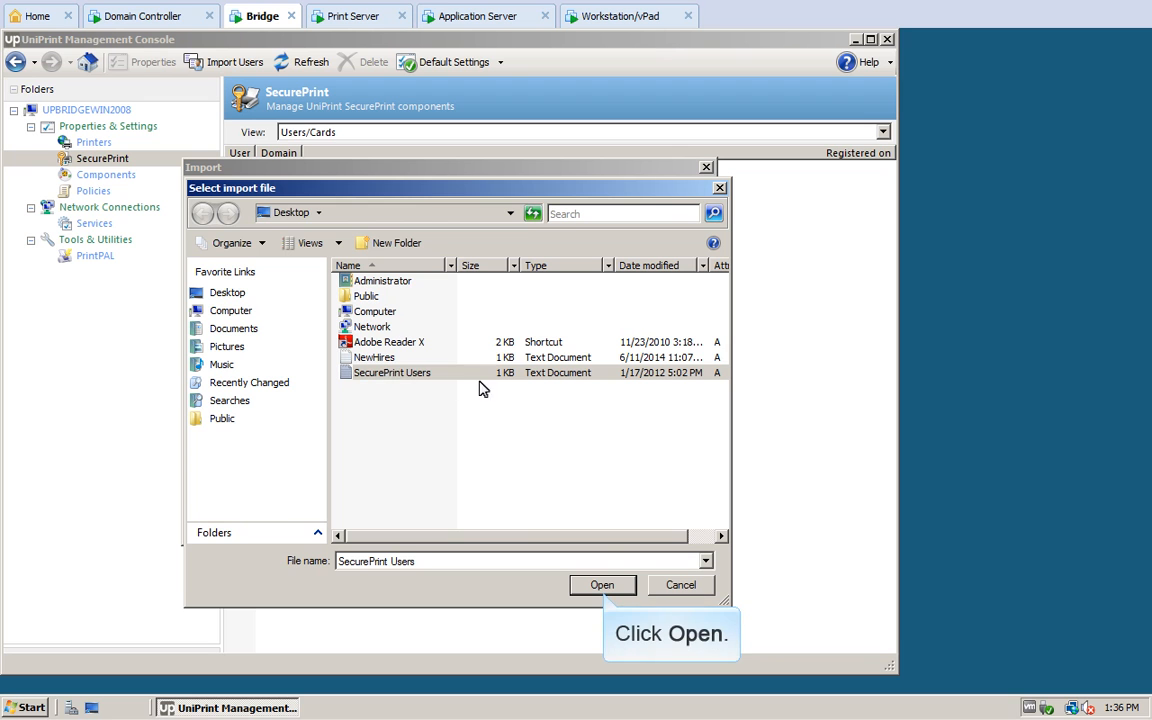
pyautogui.click(603, 586)
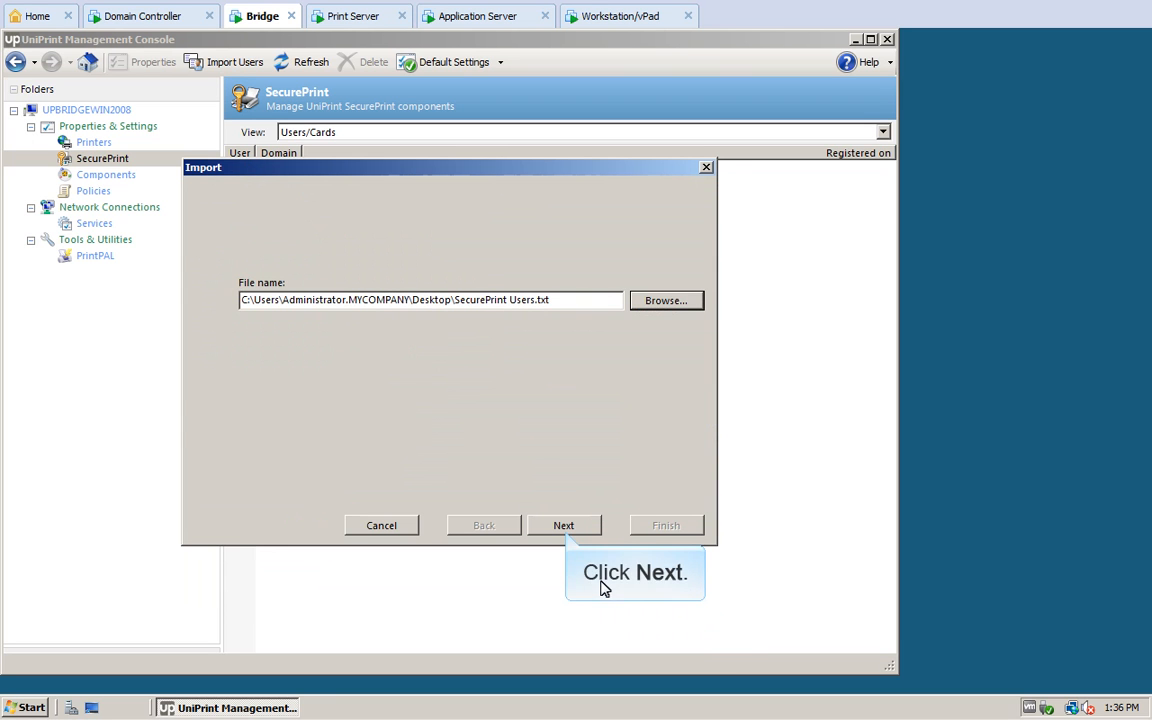
pyautogui.click(563, 525)
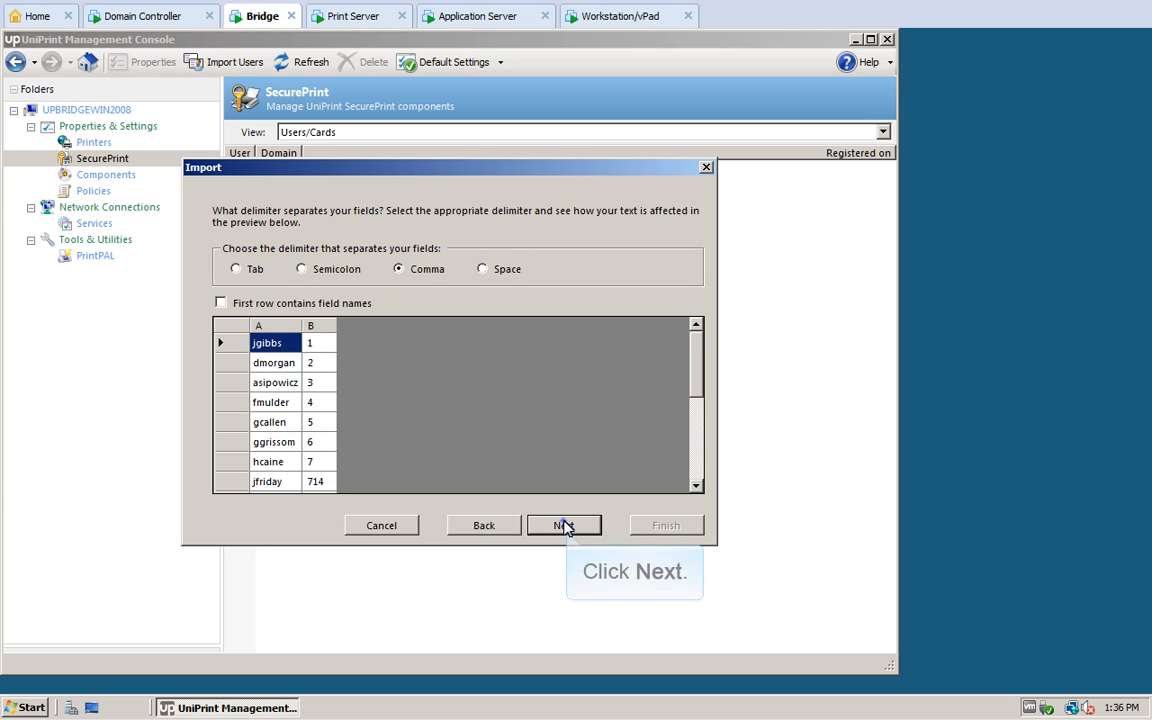
pyautogui.click(565, 526)
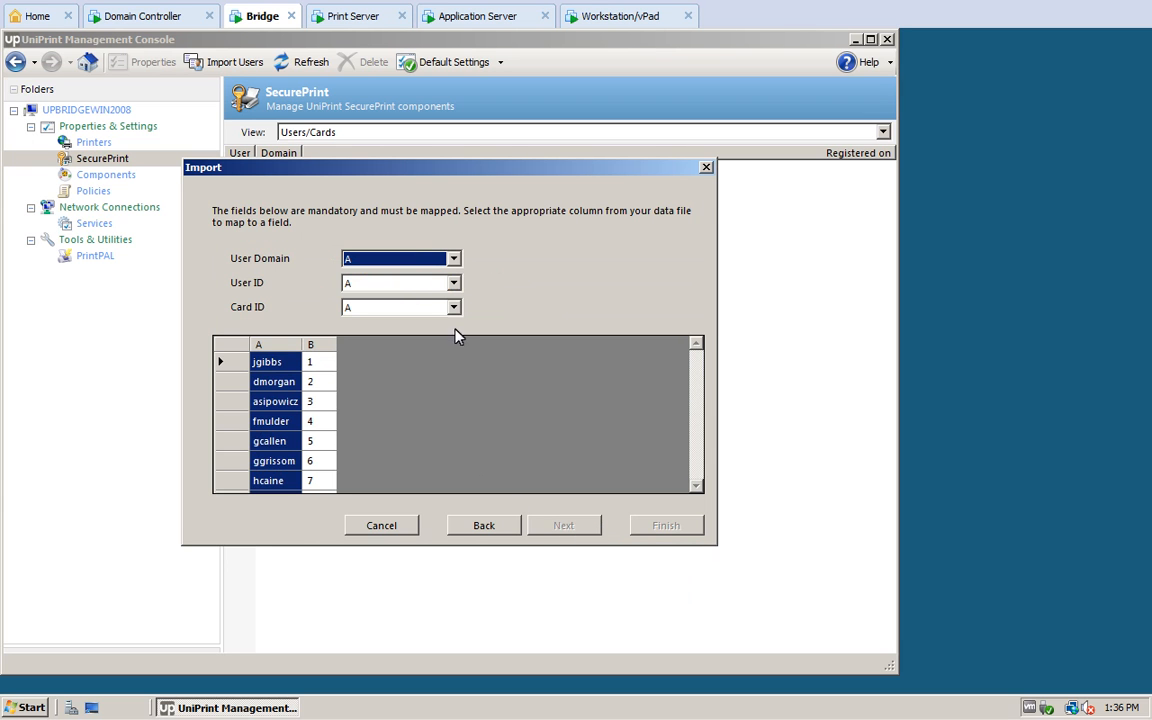
# Map User Domain to the constant MYCOMPANY, User ID to column A and Card ID to column B, and finish the import
pyautogui.click(453, 259)
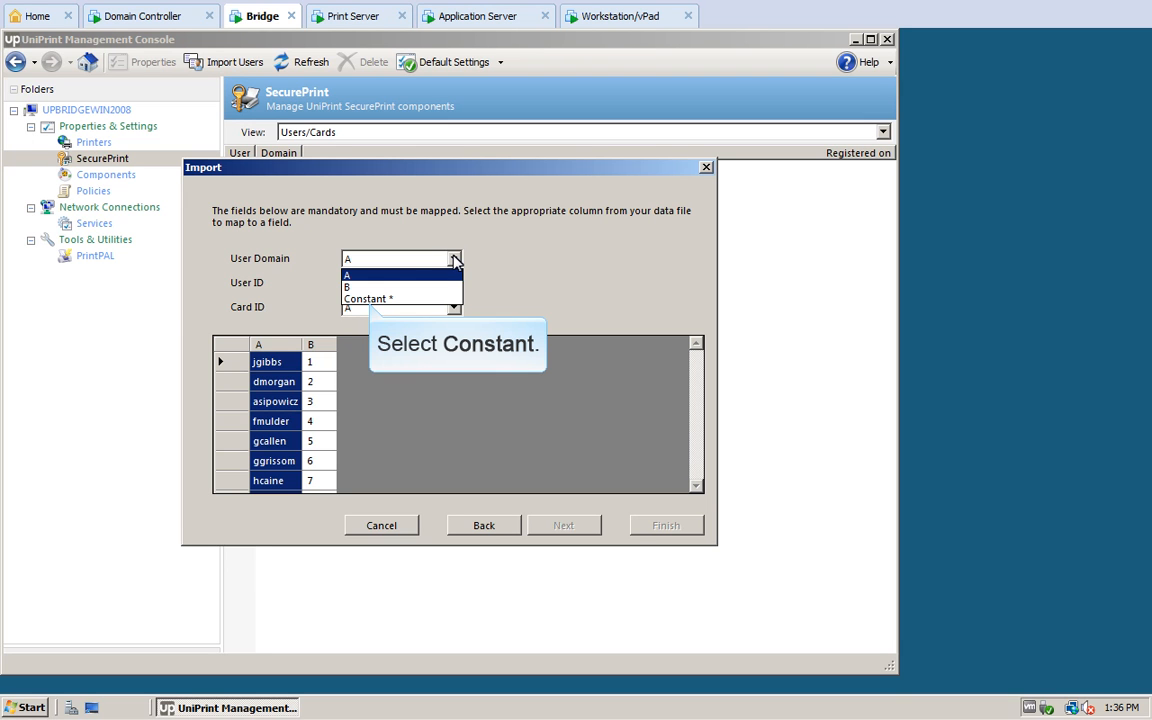
pyautogui.click(369, 299)
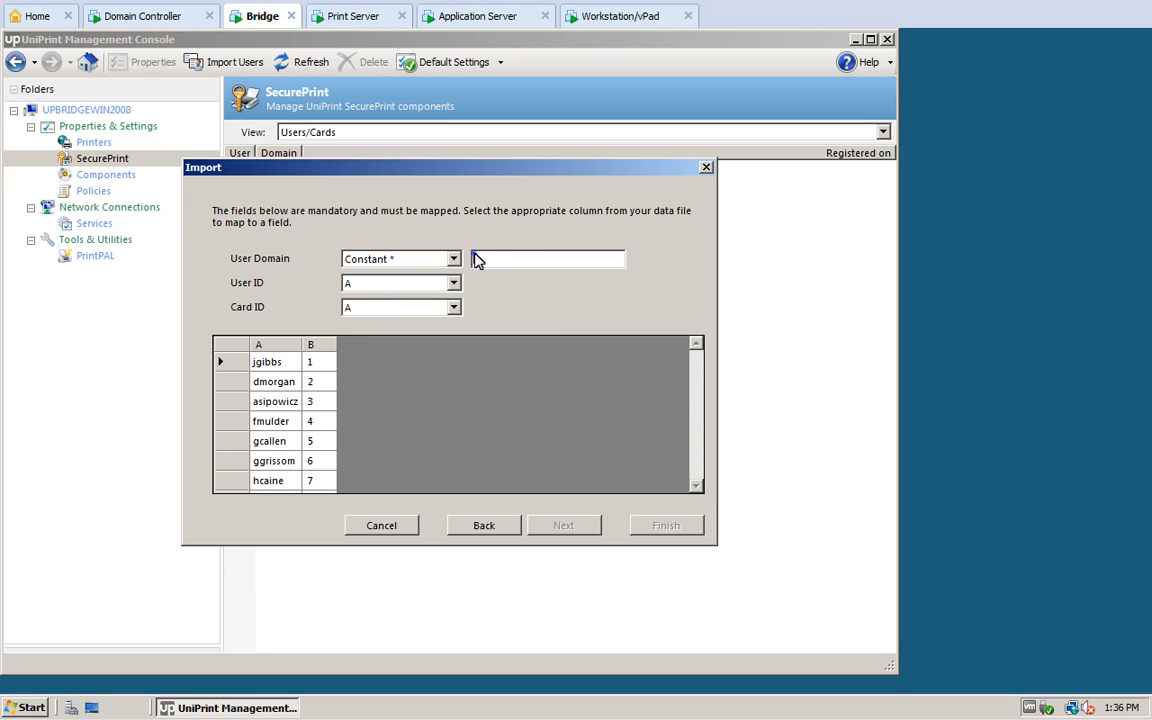
pyautogui.write('MYCOMPANY')
pyautogui.click(455, 284)
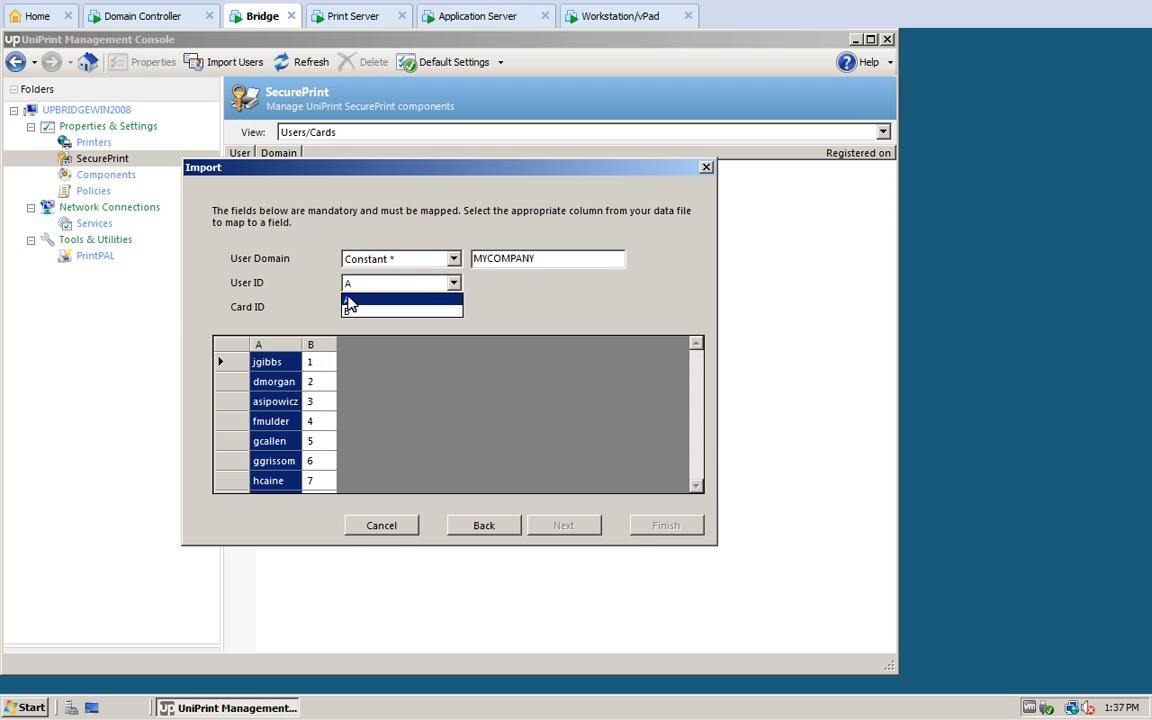
pyautogui.click(349, 301)
pyautogui.click(454, 304)
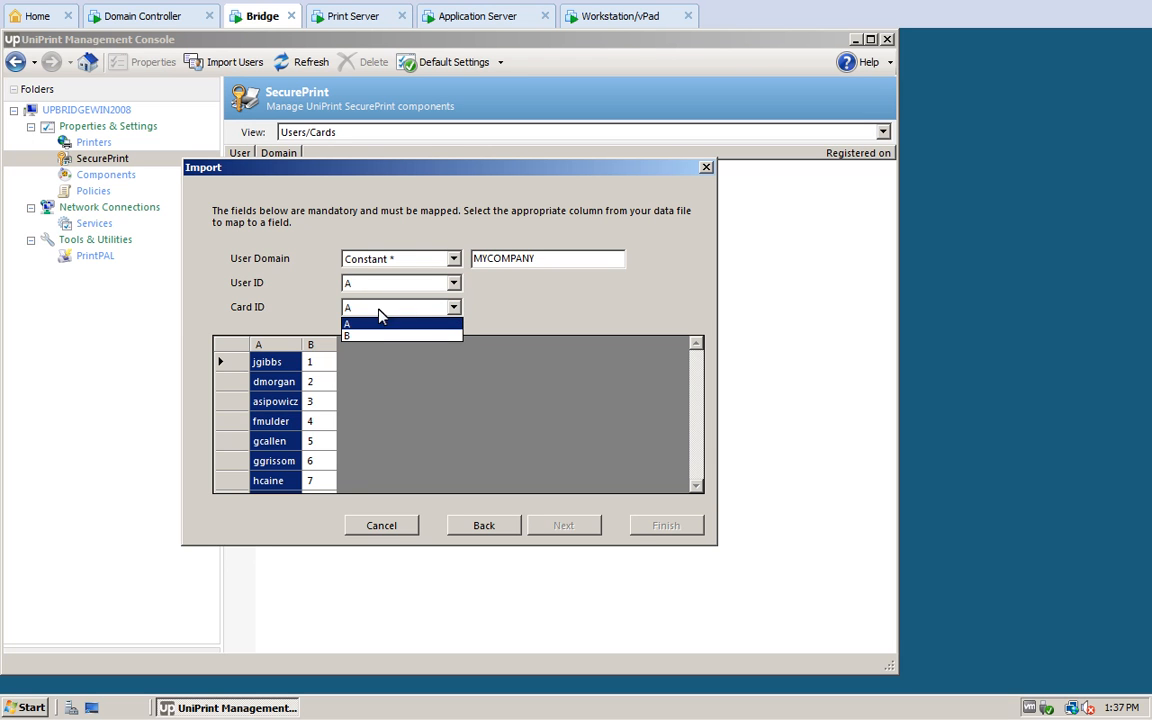
pyautogui.click(349, 336)
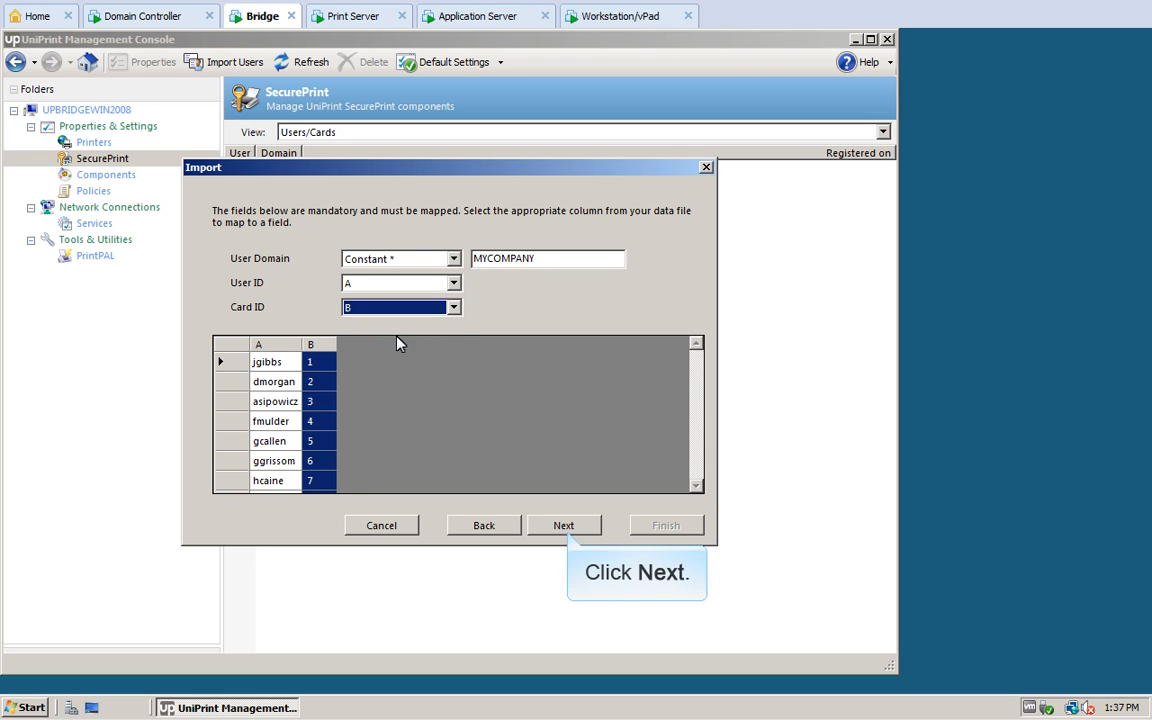
pyautogui.click(564, 525)
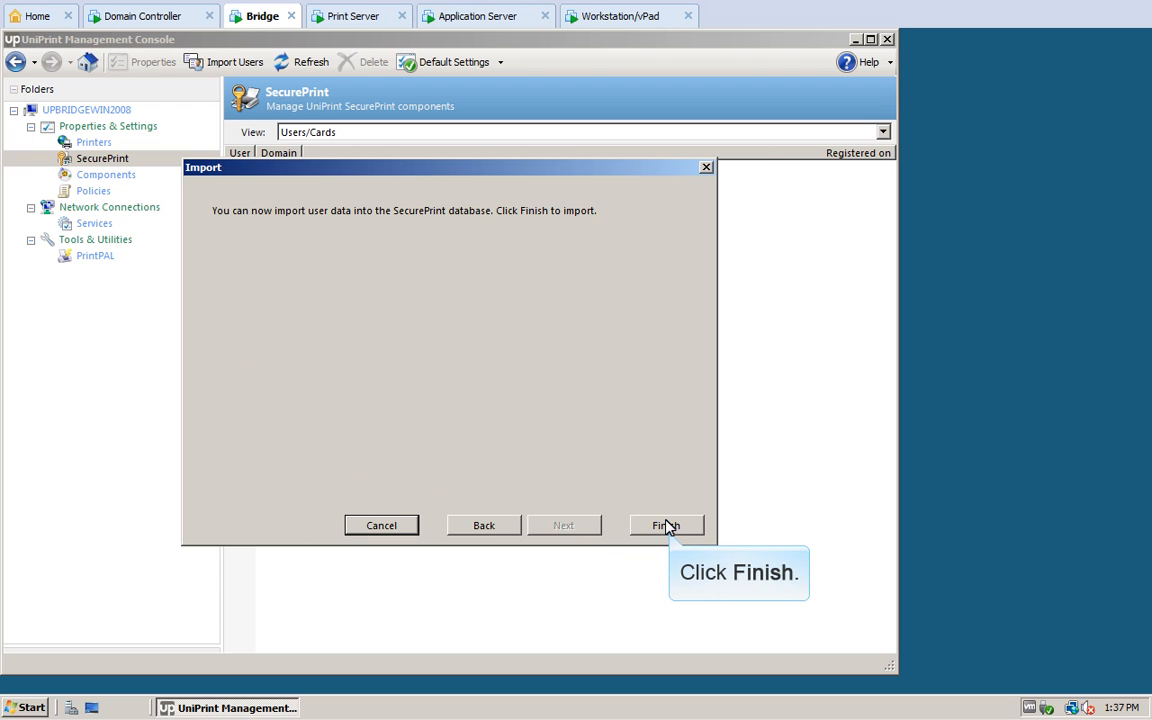
pyautogui.click(667, 526)
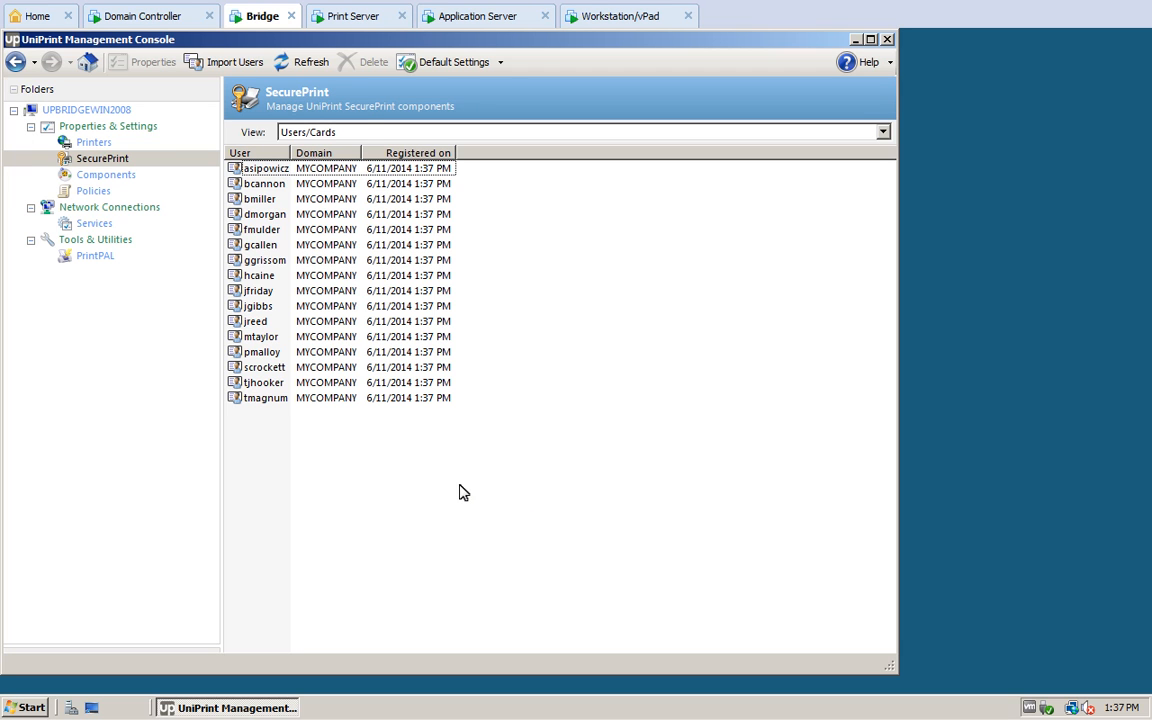
# Start another user import from NewHires.txt on the desktop, accepting Comma as the delimiter
pyautogui.click(235, 62)
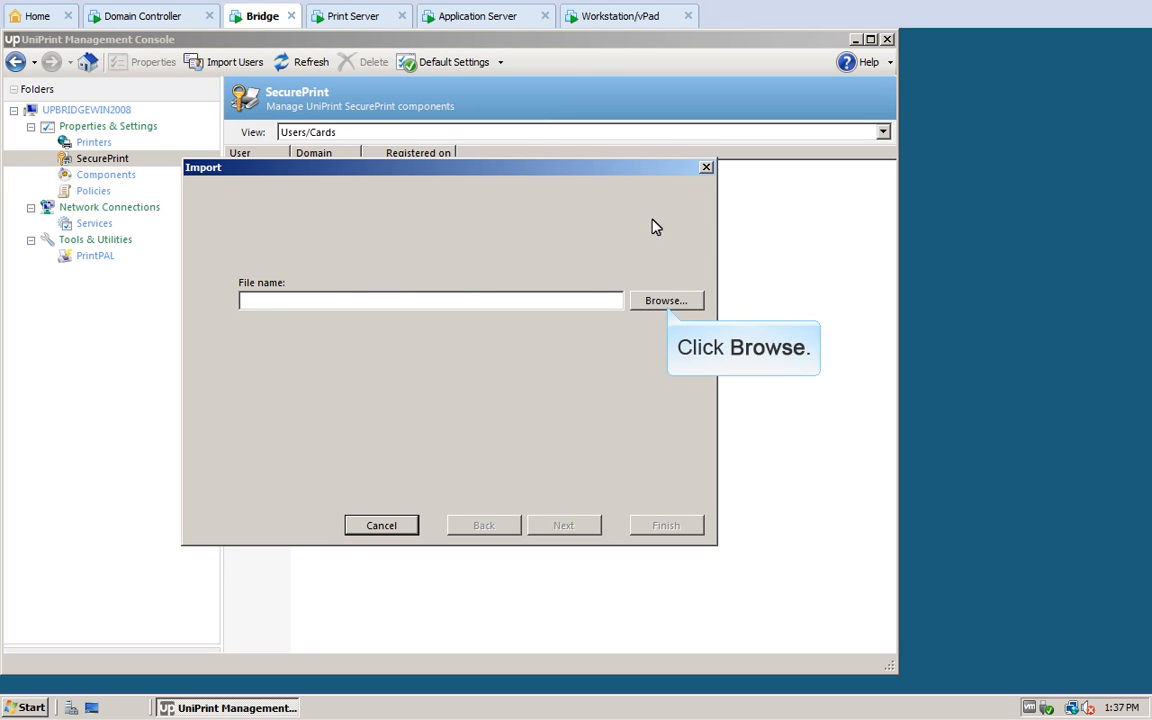
pyautogui.click(666, 301)
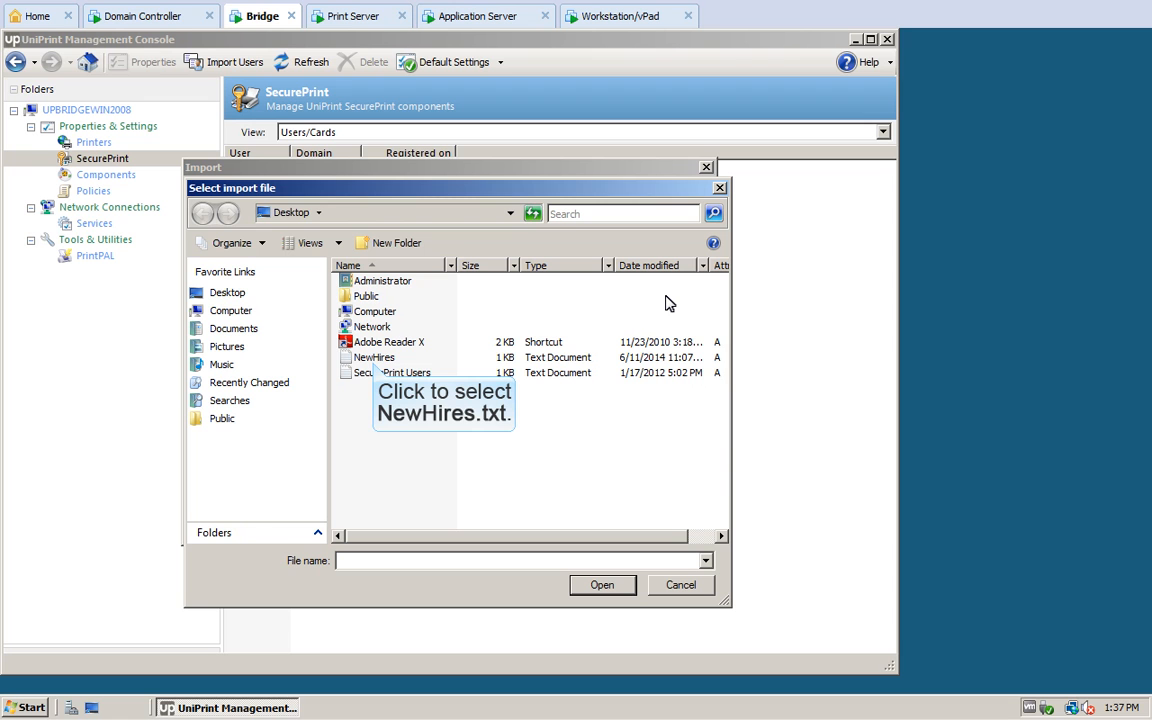
pyautogui.click(375, 358)
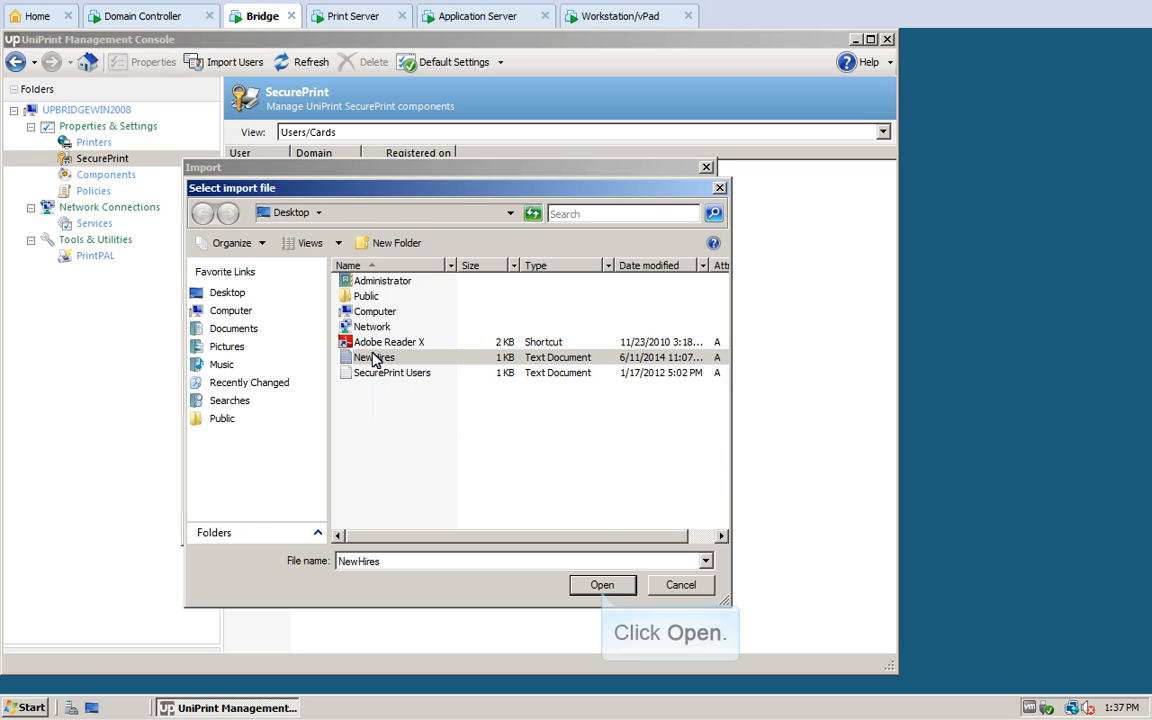
pyautogui.click(602, 585)
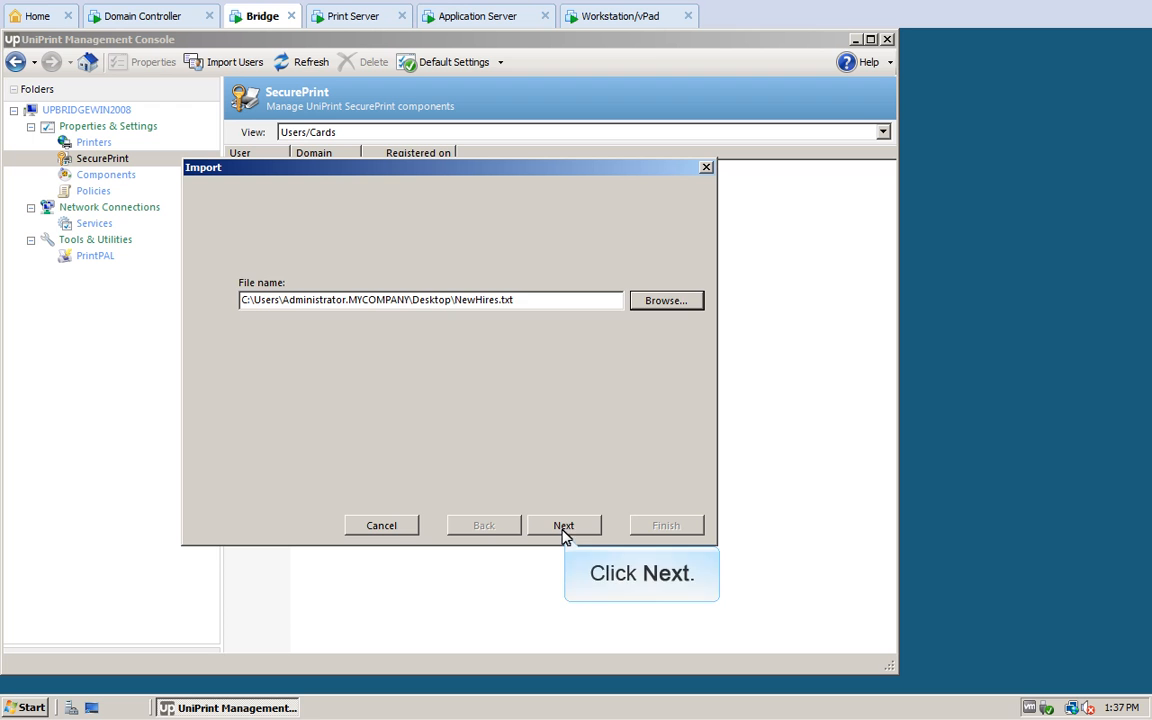
pyautogui.click(563, 526)
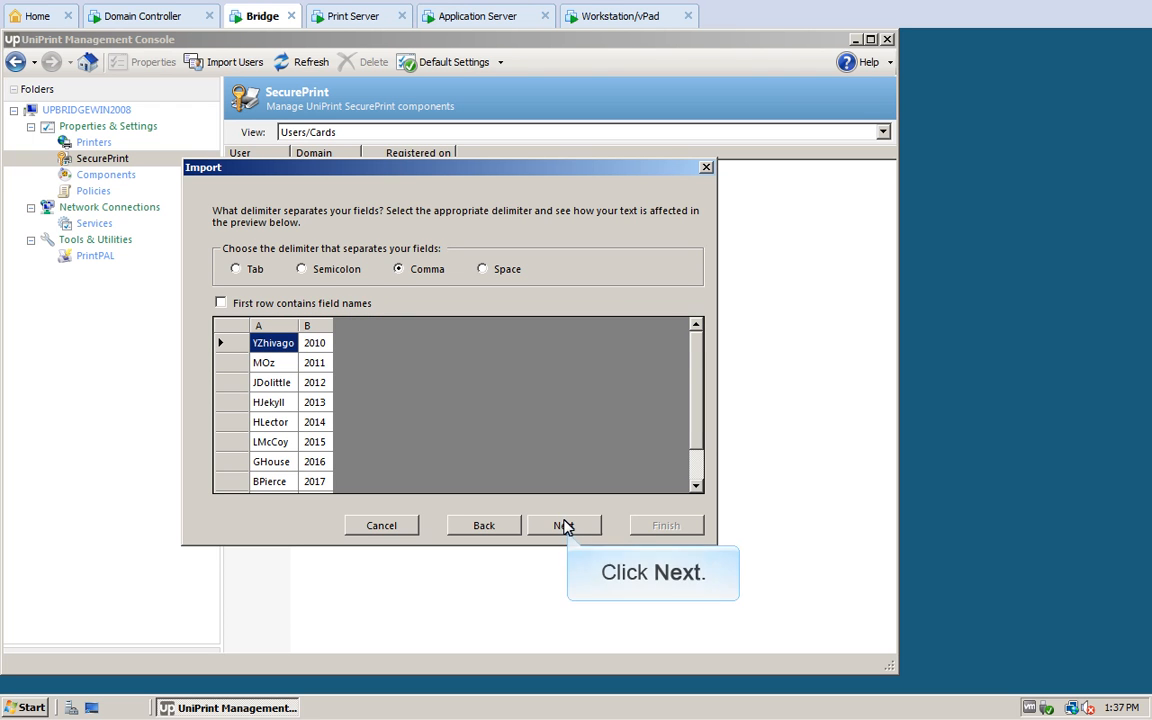
pyautogui.click(565, 527)
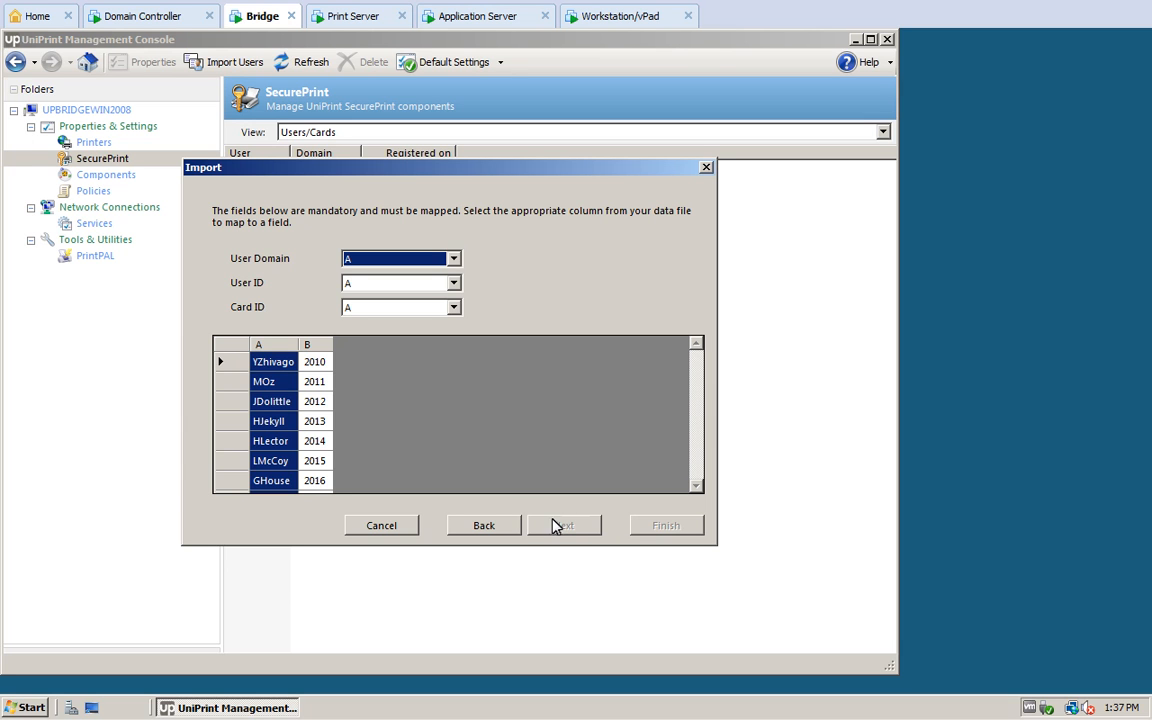
# Map the new hires' User Domain to the constant MYCOMPANY, User ID to column A and Card ID to column B, and finish the import
pyautogui.click(453, 259)
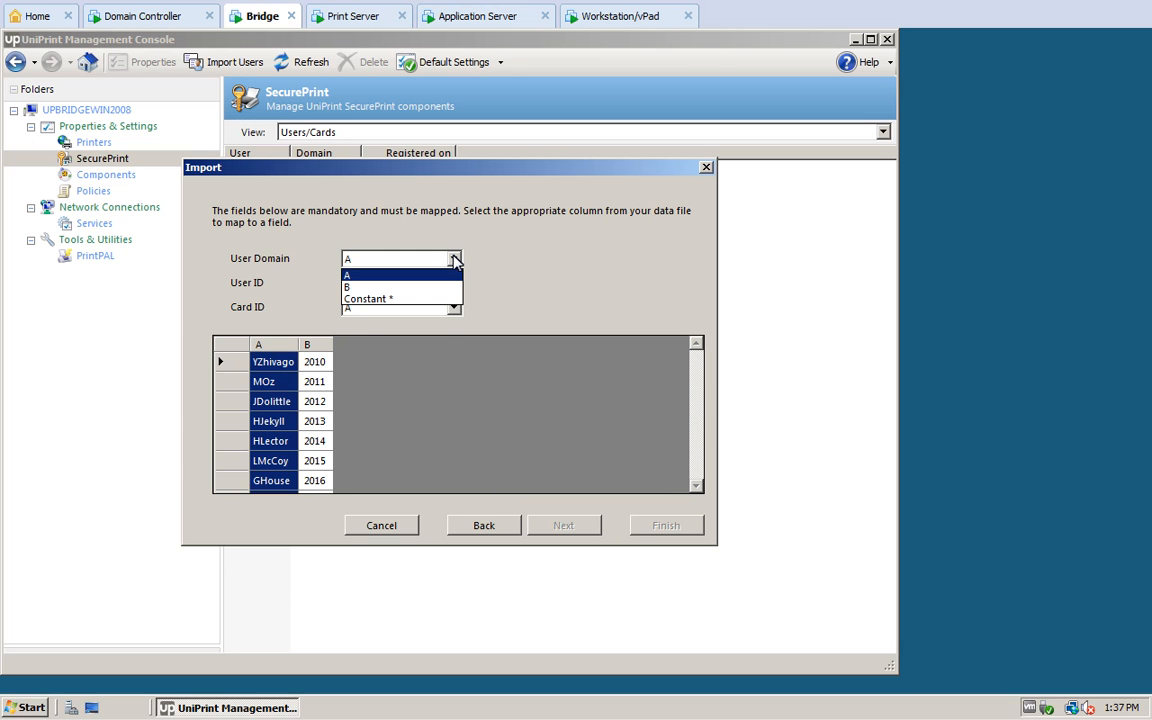
pyautogui.click(366, 299)
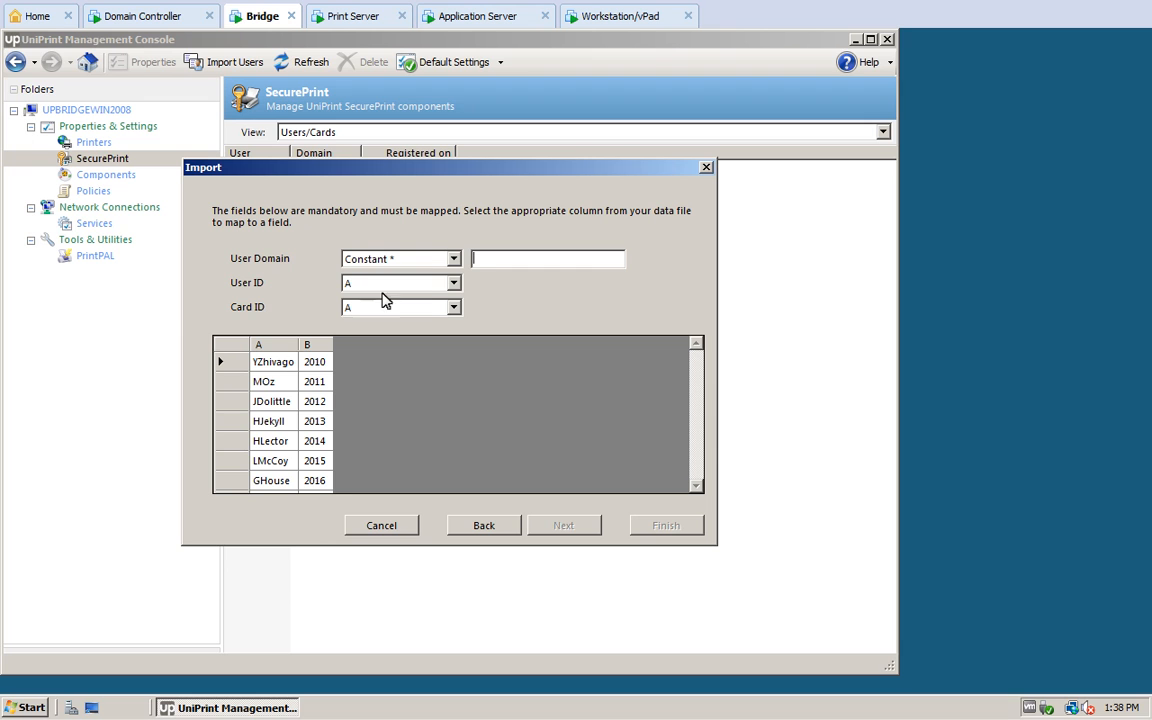
pyautogui.write('MYCOMPANY')
pyautogui.click(453, 284)
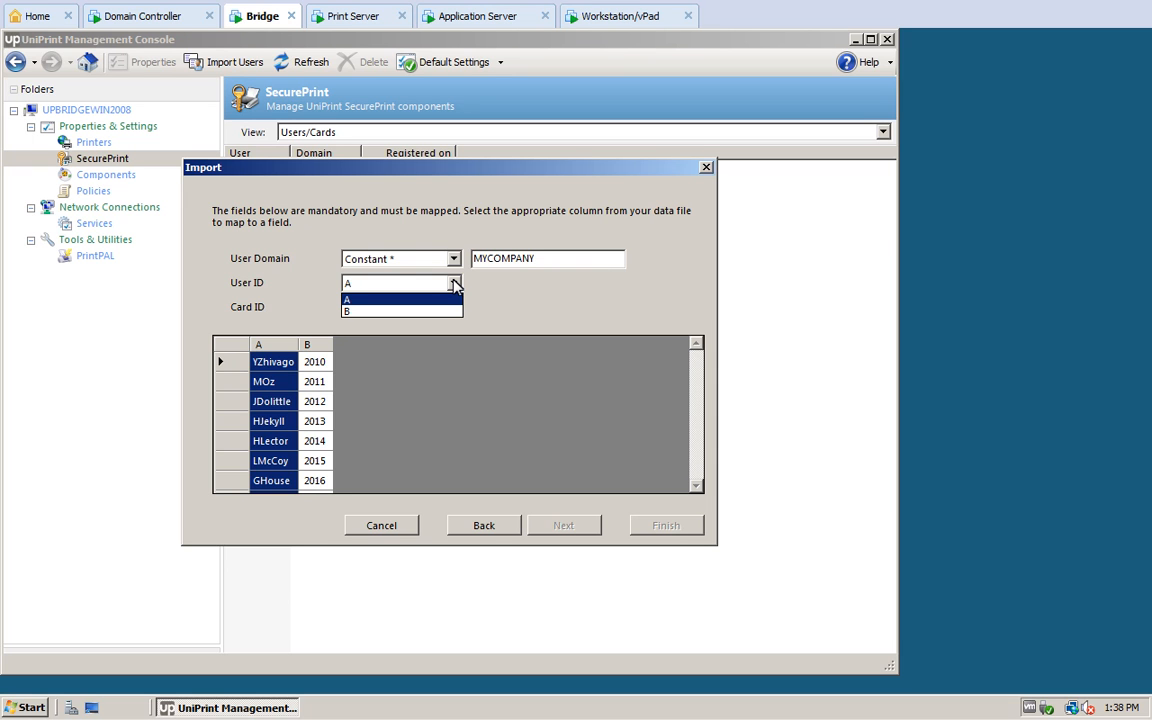
pyautogui.click(349, 302)
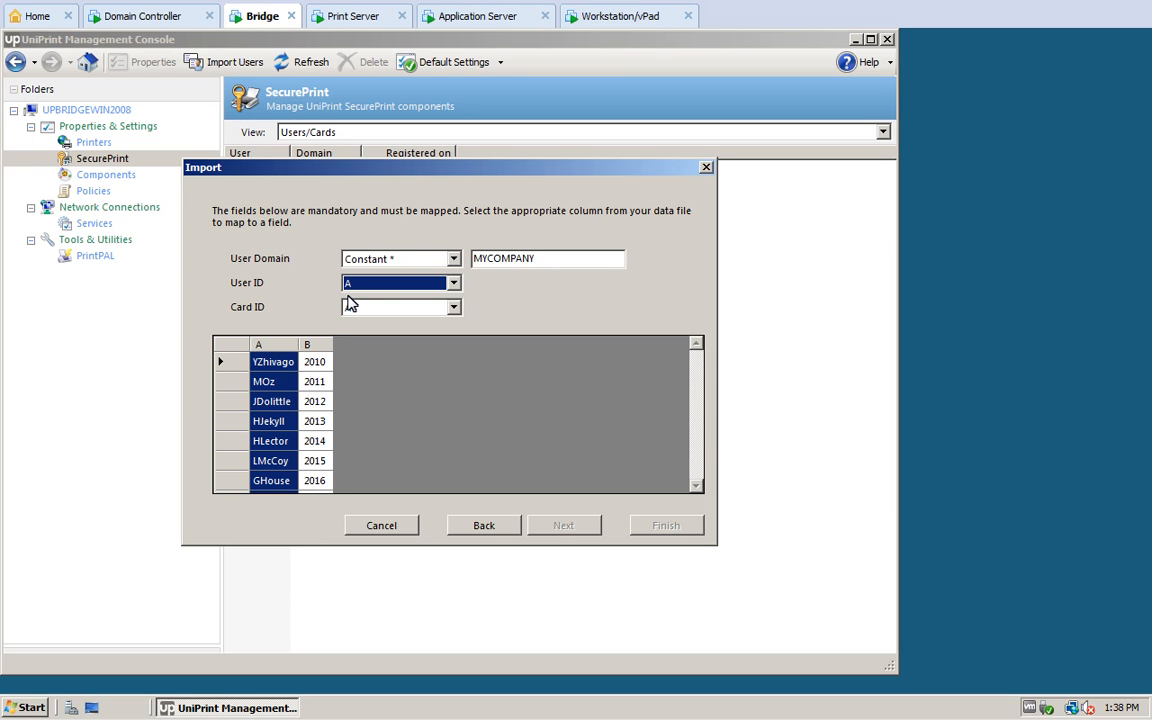
pyautogui.click(454, 309)
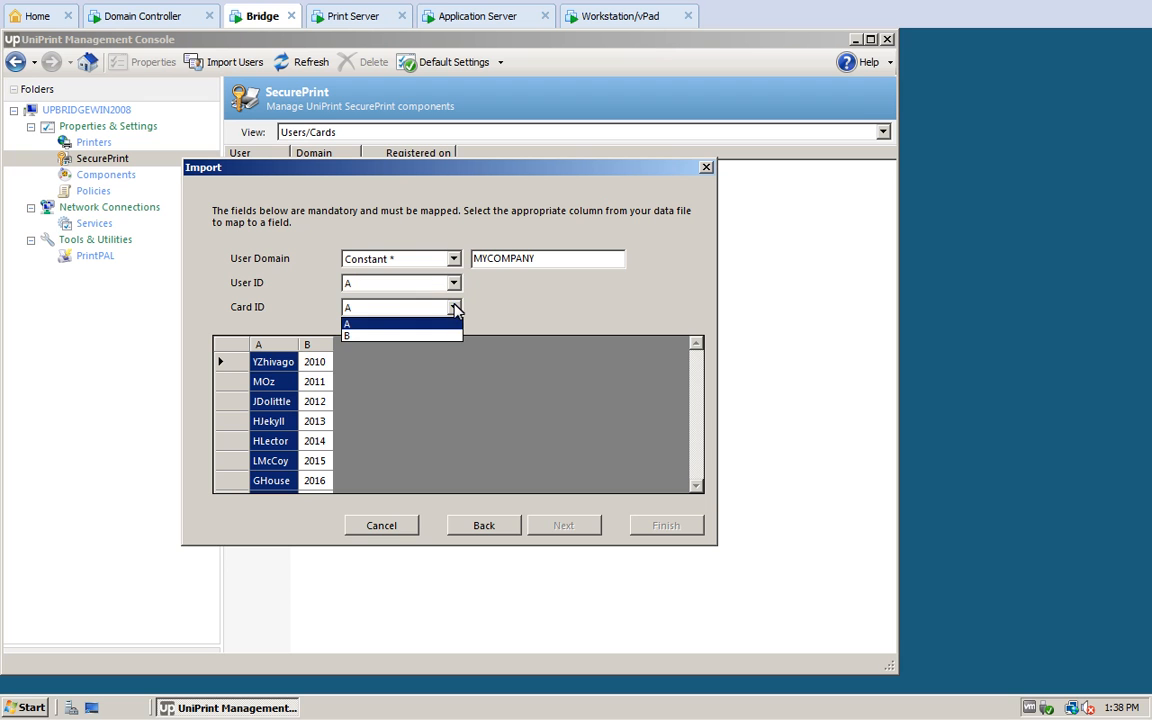
pyautogui.click(347, 335)
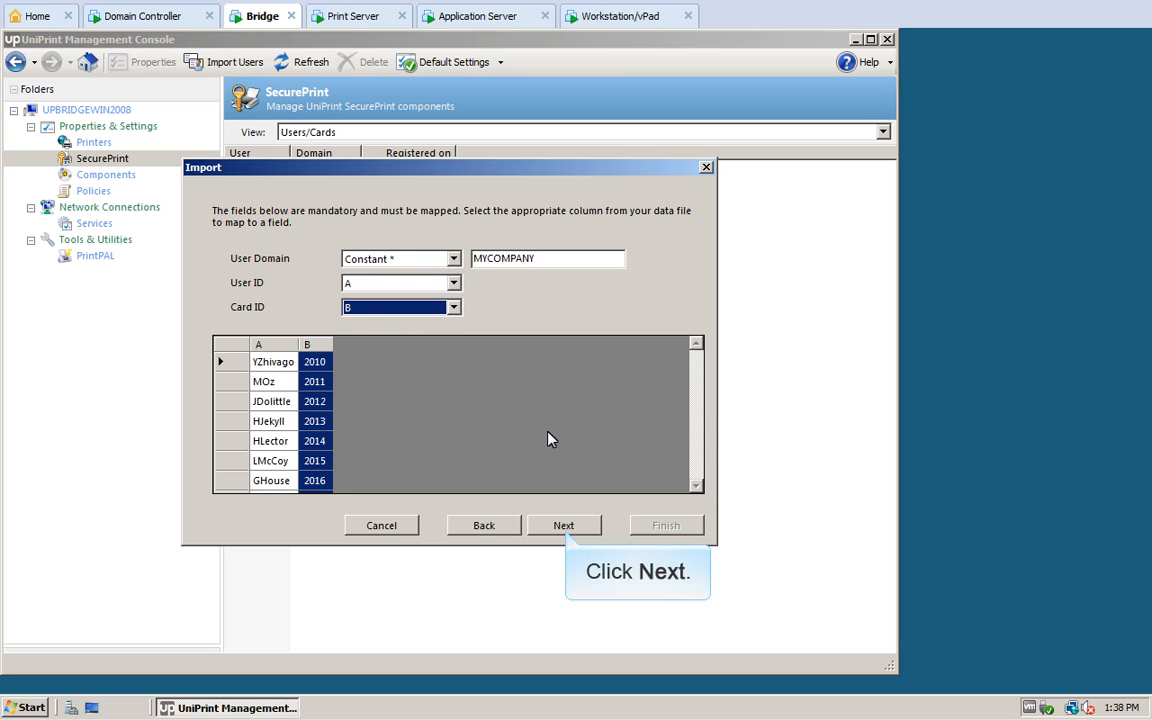
pyautogui.click(562, 525)
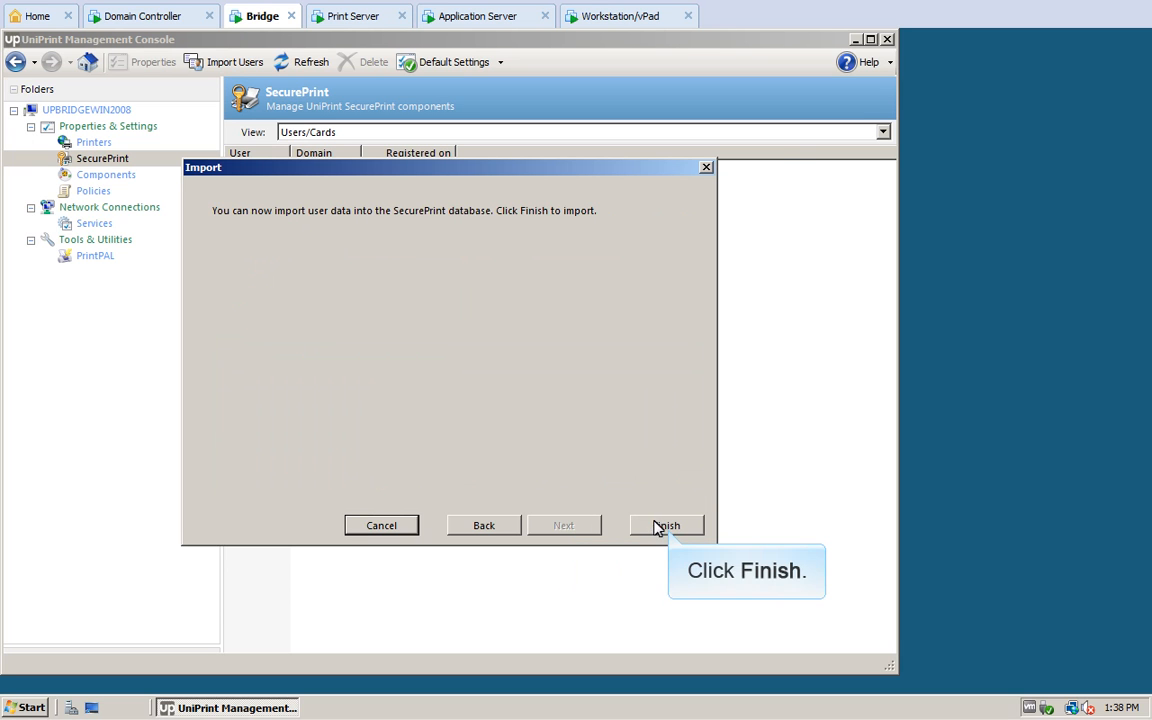
pyautogui.click(663, 525)
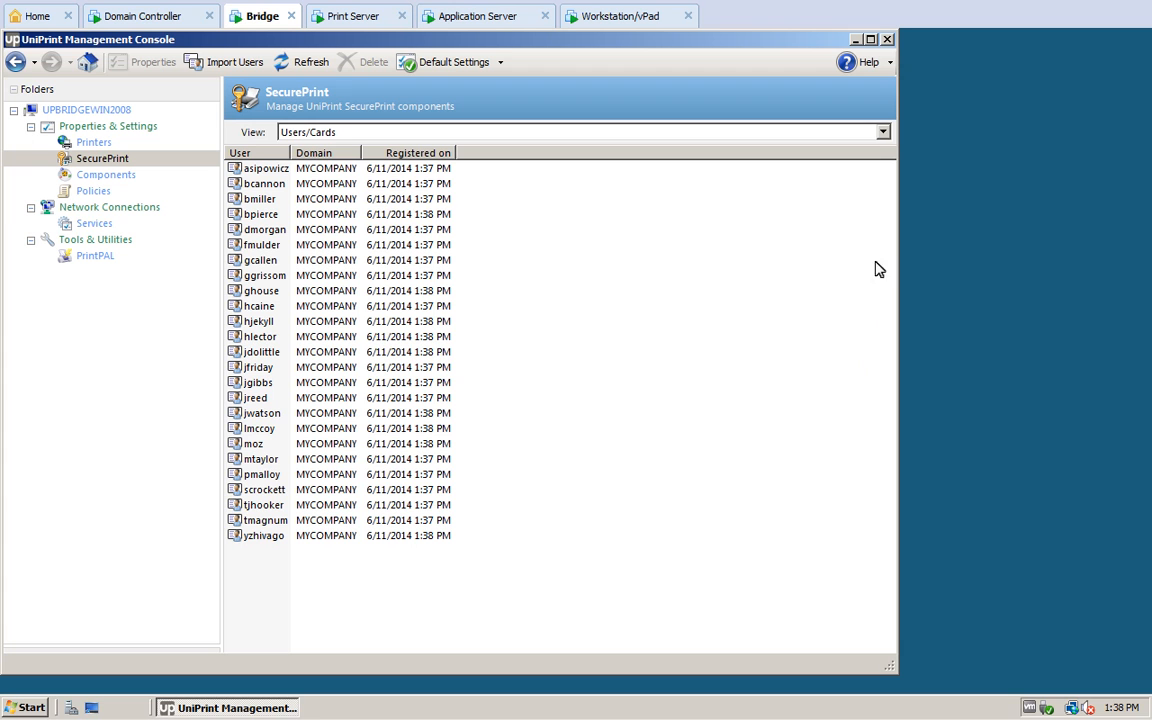
# Switch the SecurePrint view to Devices, and examine the Marketing vPad's device settings for user self-registration and printing all jobs on card swipe
pyautogui.click(884, 134)
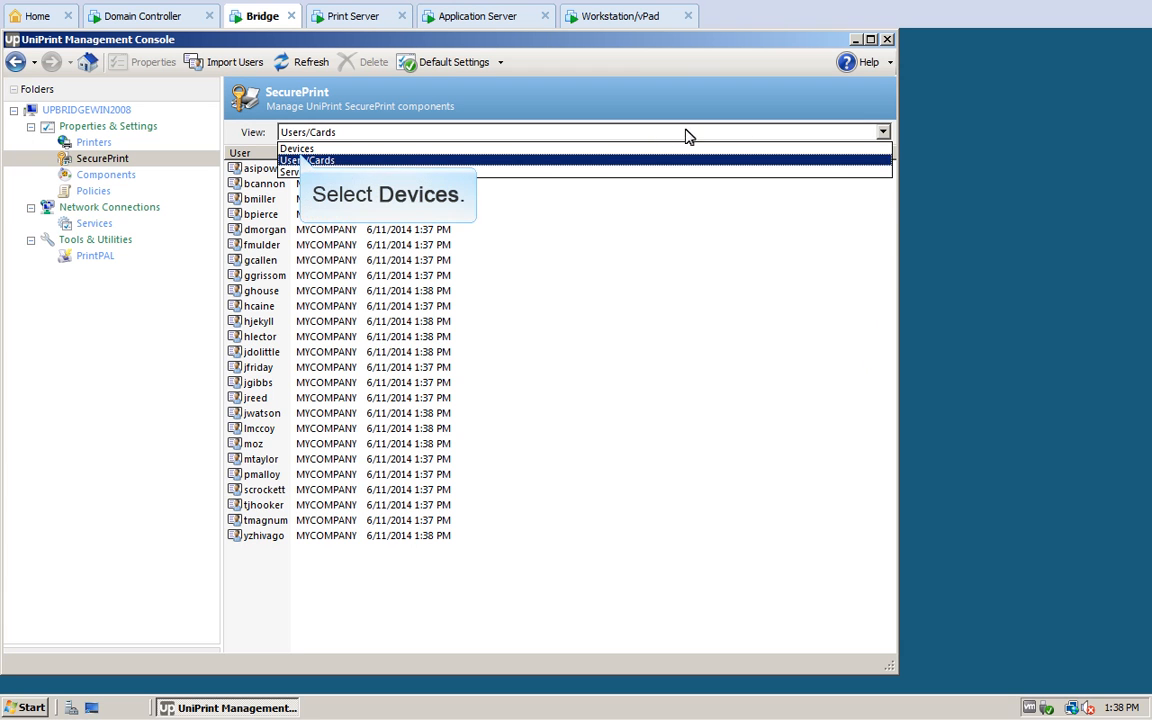
pyautogui.click(298, 148)
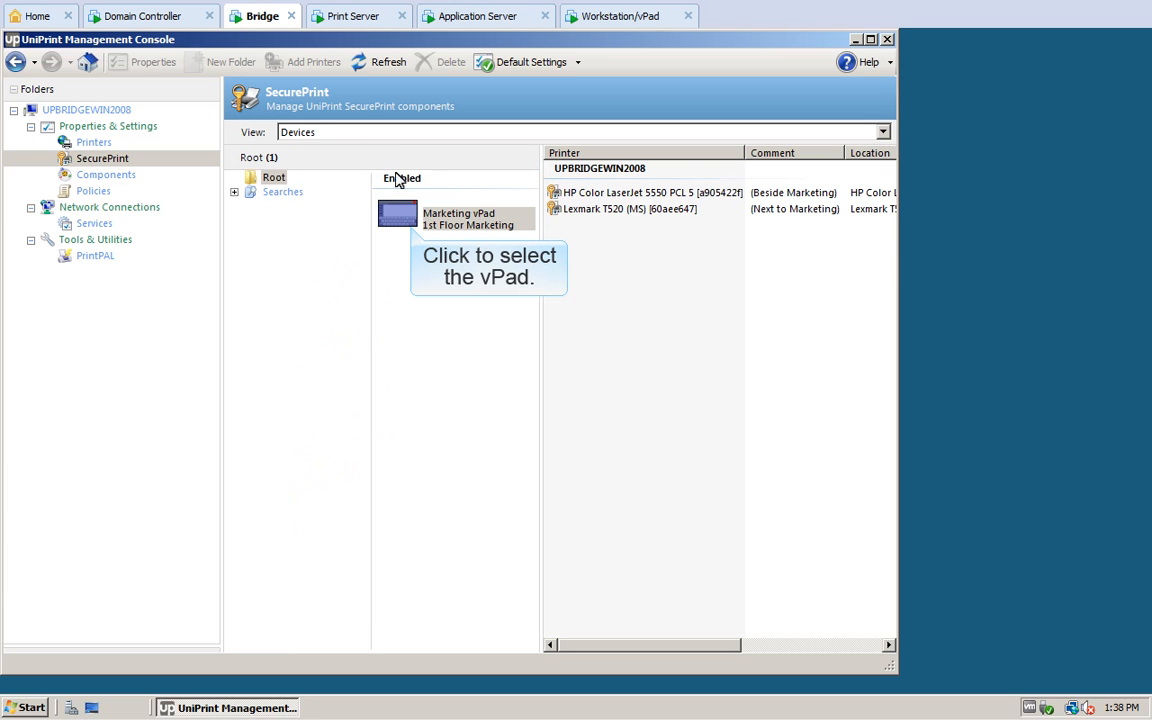
pyautogui.click(413, 220)
pyautogui.click(413, 220)
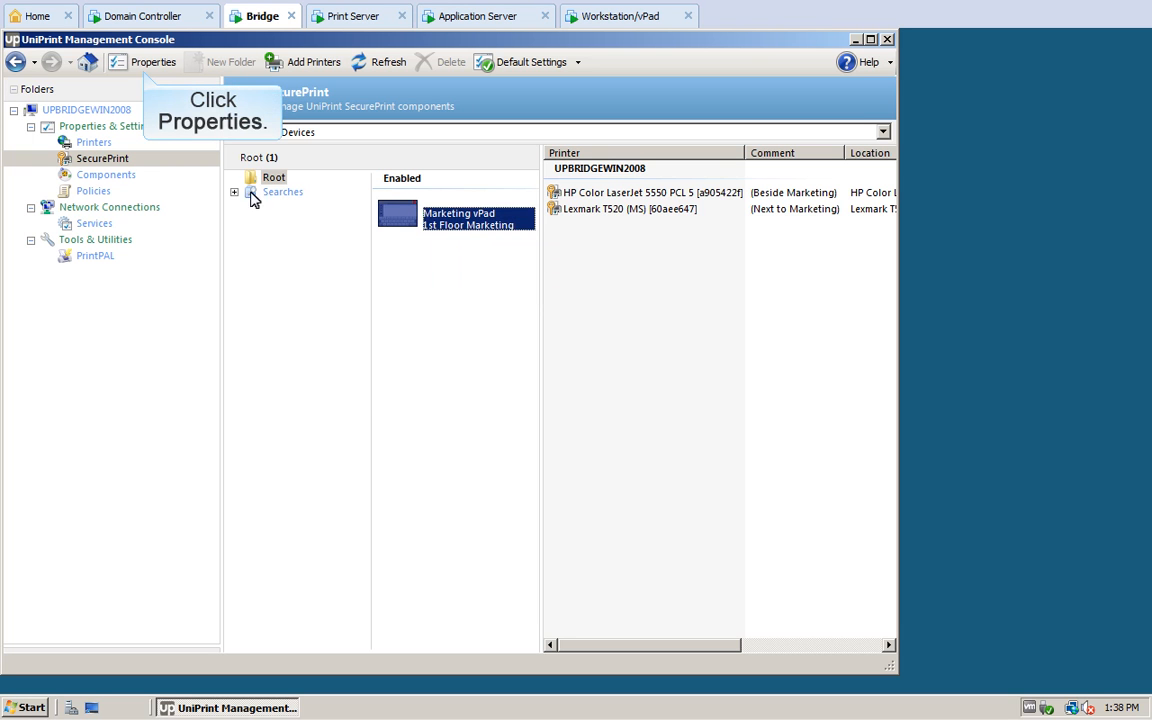
pyautogui.click(145, 62)
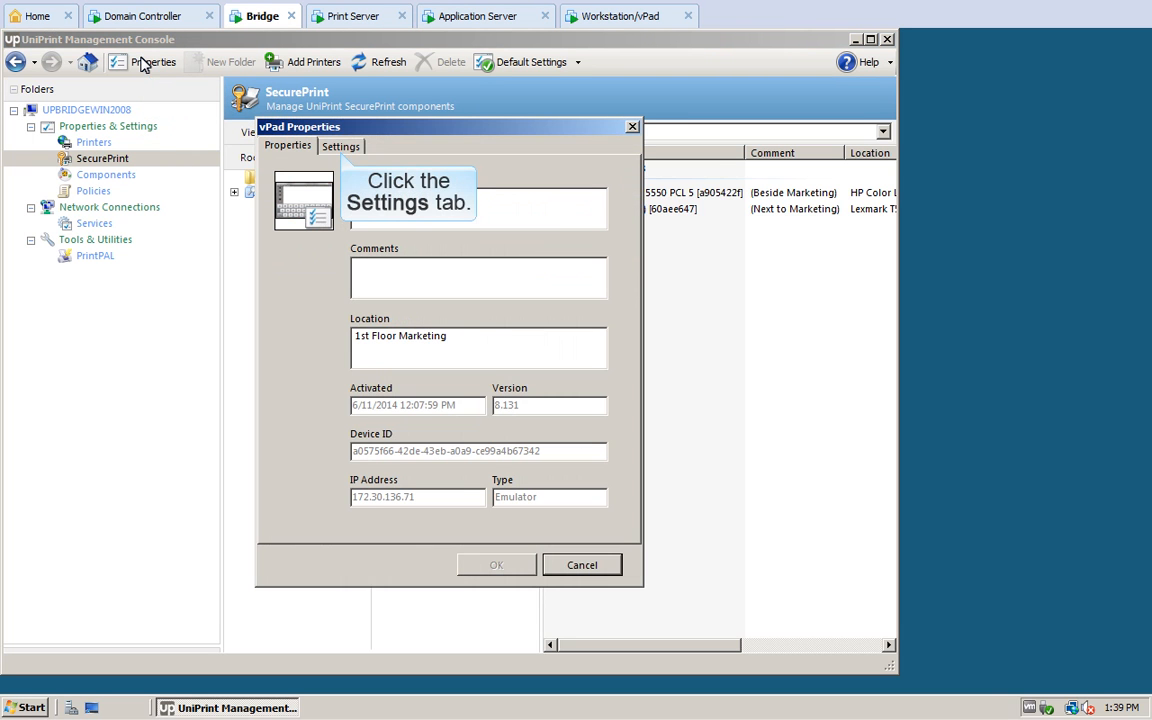
pyautogui.click(341, 146)
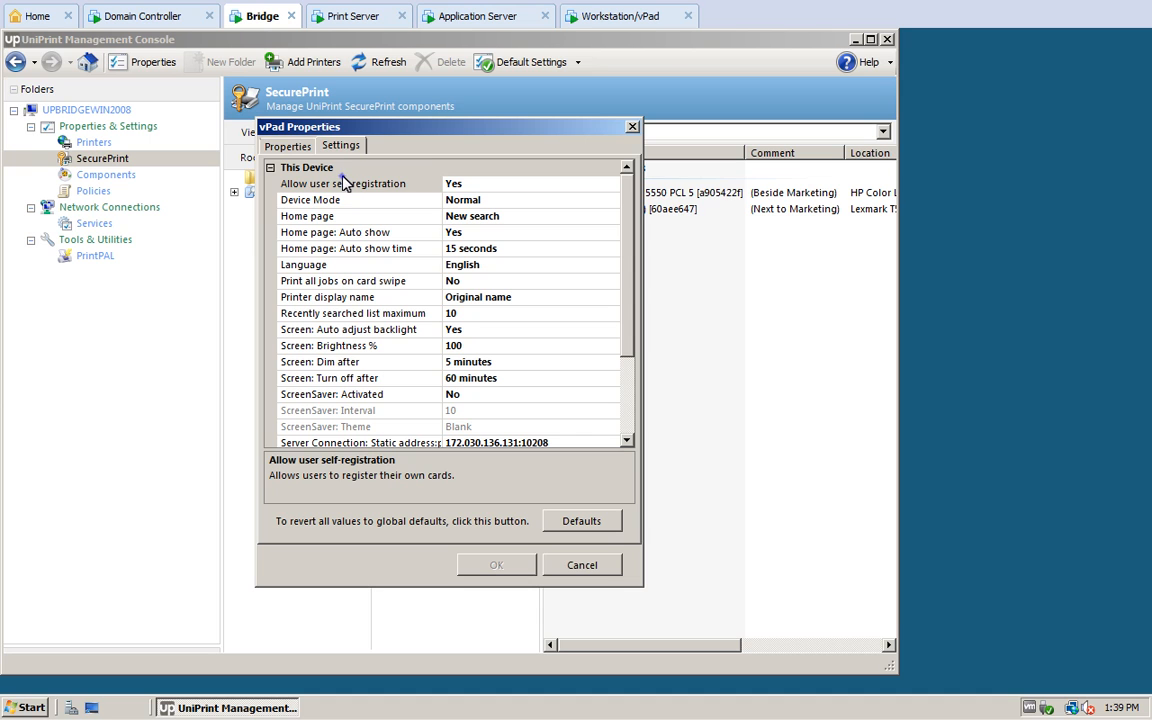
pyautogui.click(343, 184)
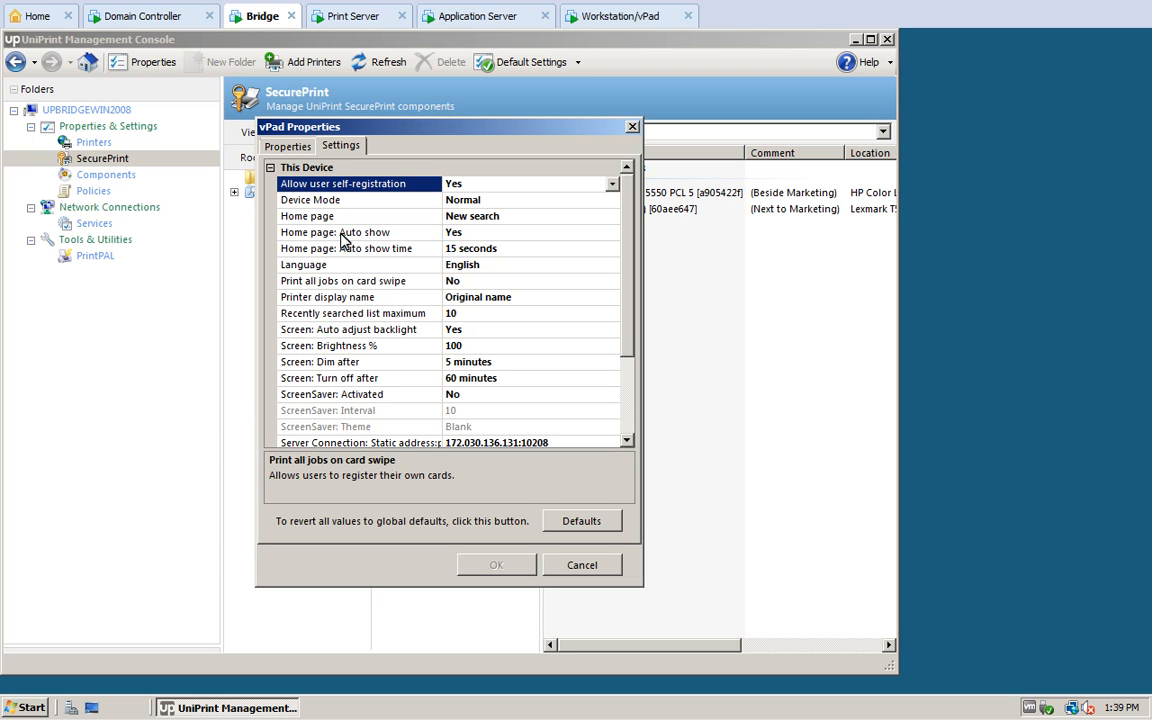
pyautogui.click(341, 283)
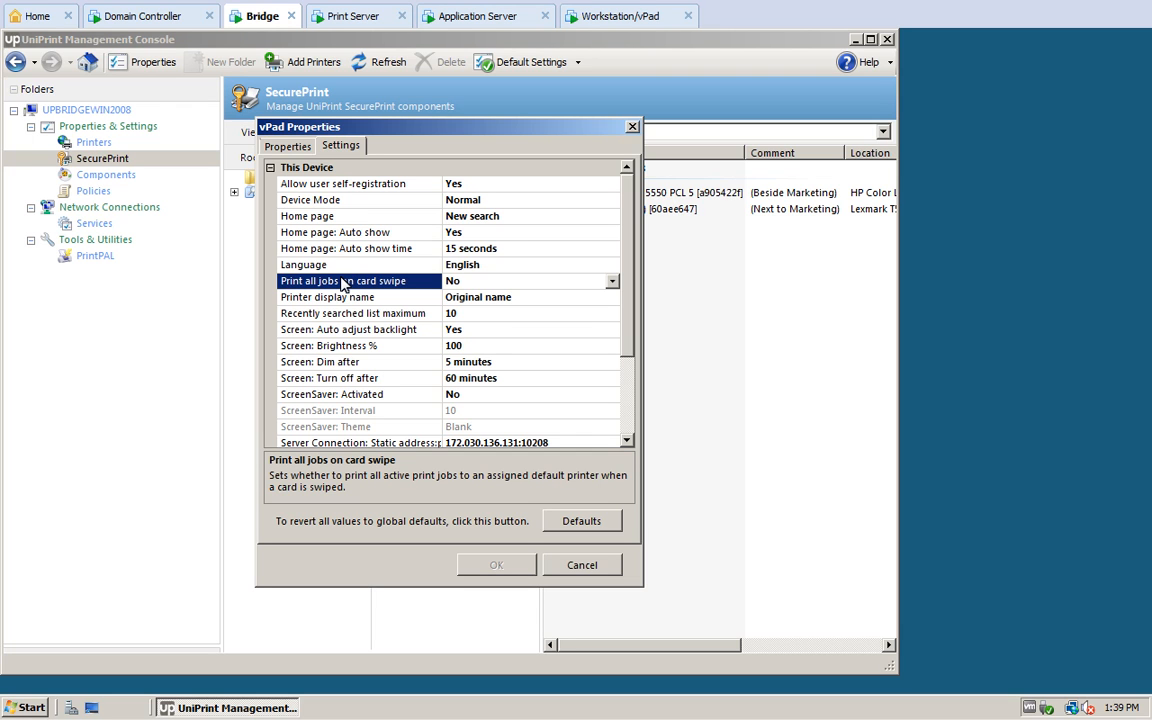
# Review the available Language and Home page options for the Marketing vPad, and close its properties without saving
pyautogui.click(612, 266)
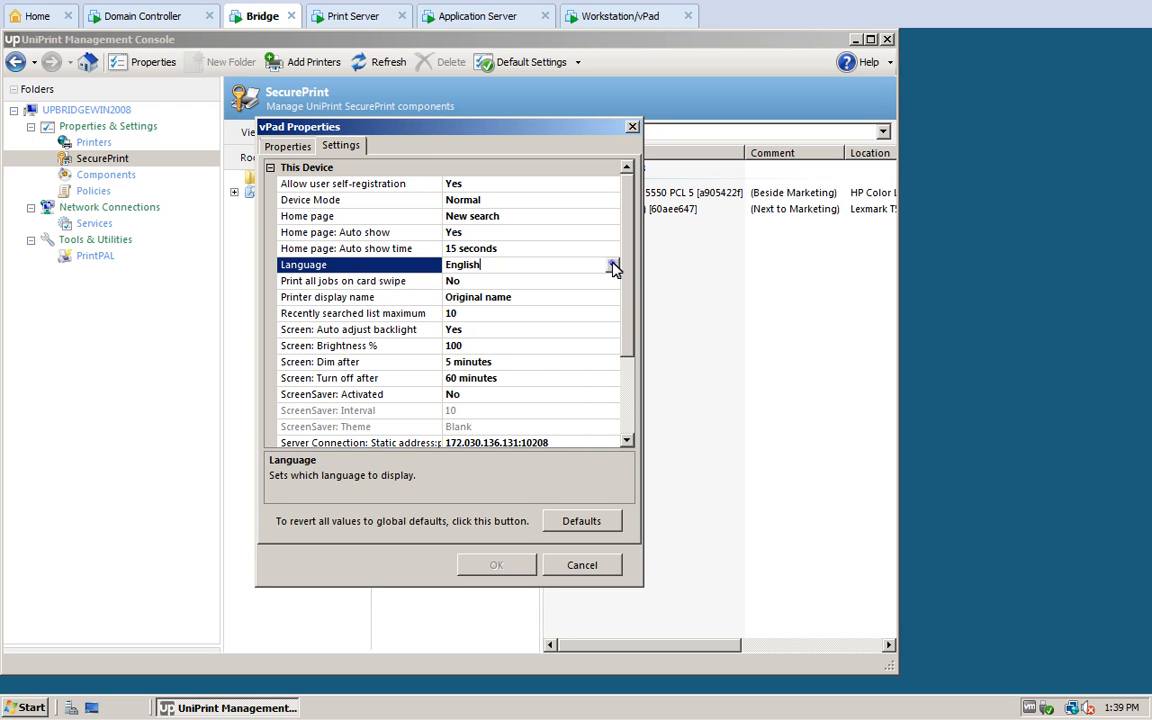
pyautogui.click(613, 266)
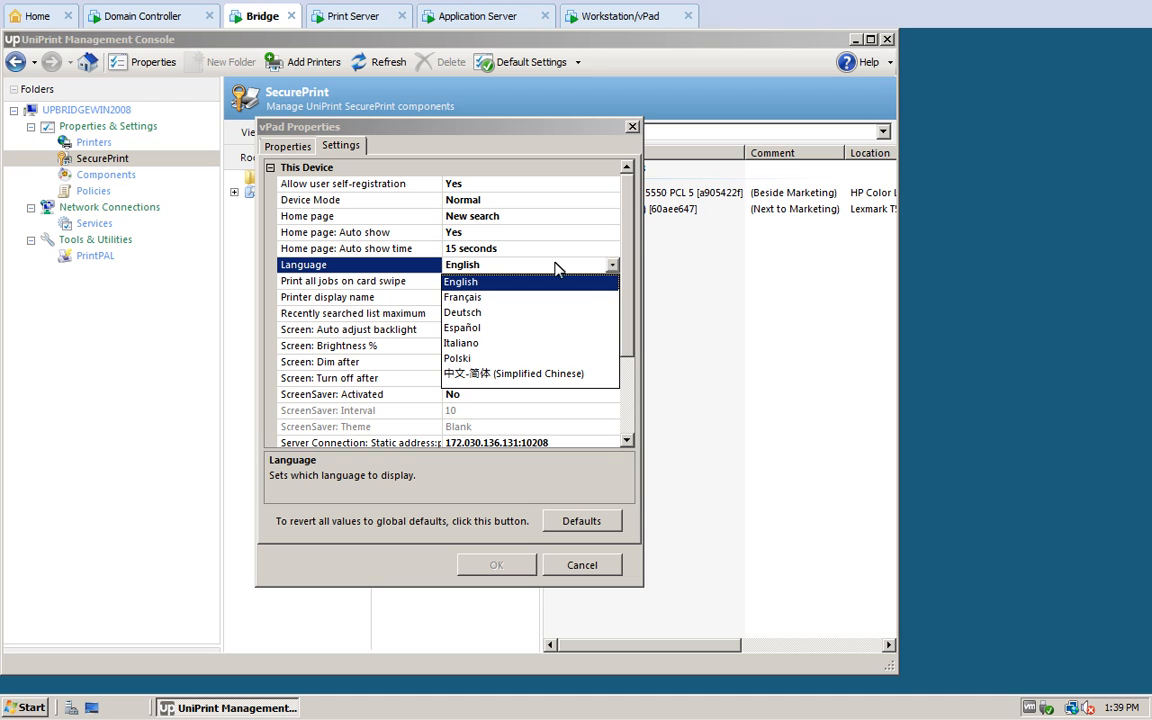
pyautogui.click(463, 283)
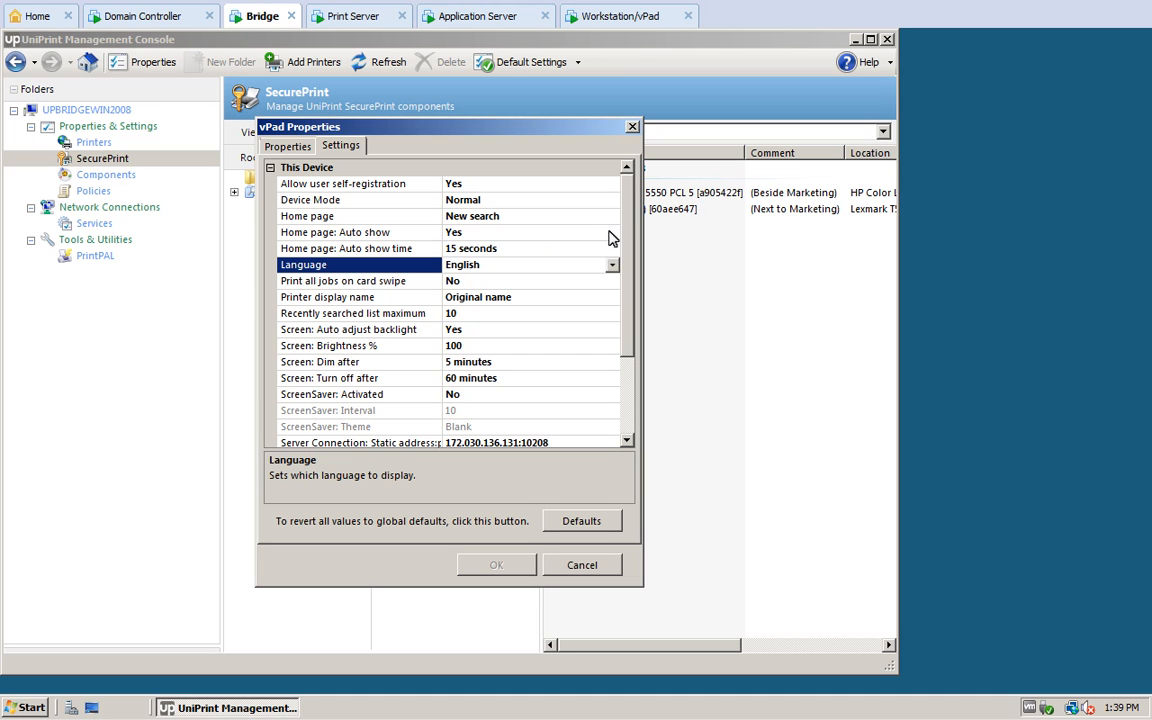
pyautogui.click(613, 217)
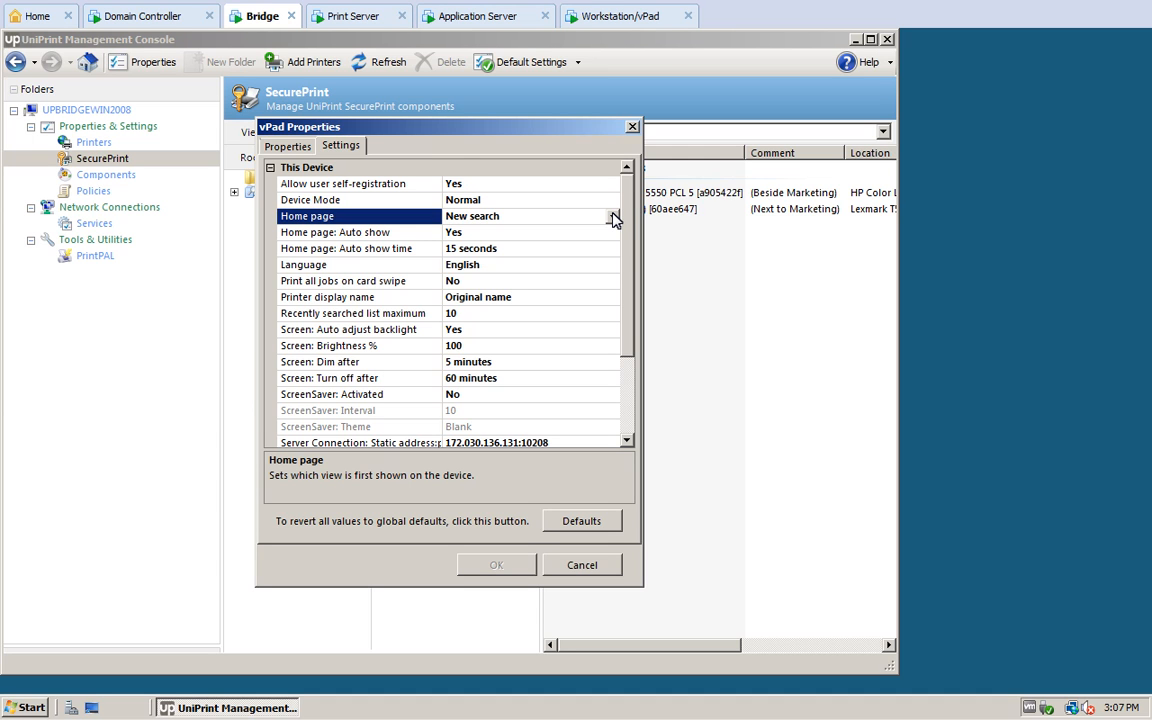
pyautogui.click(613, 217)
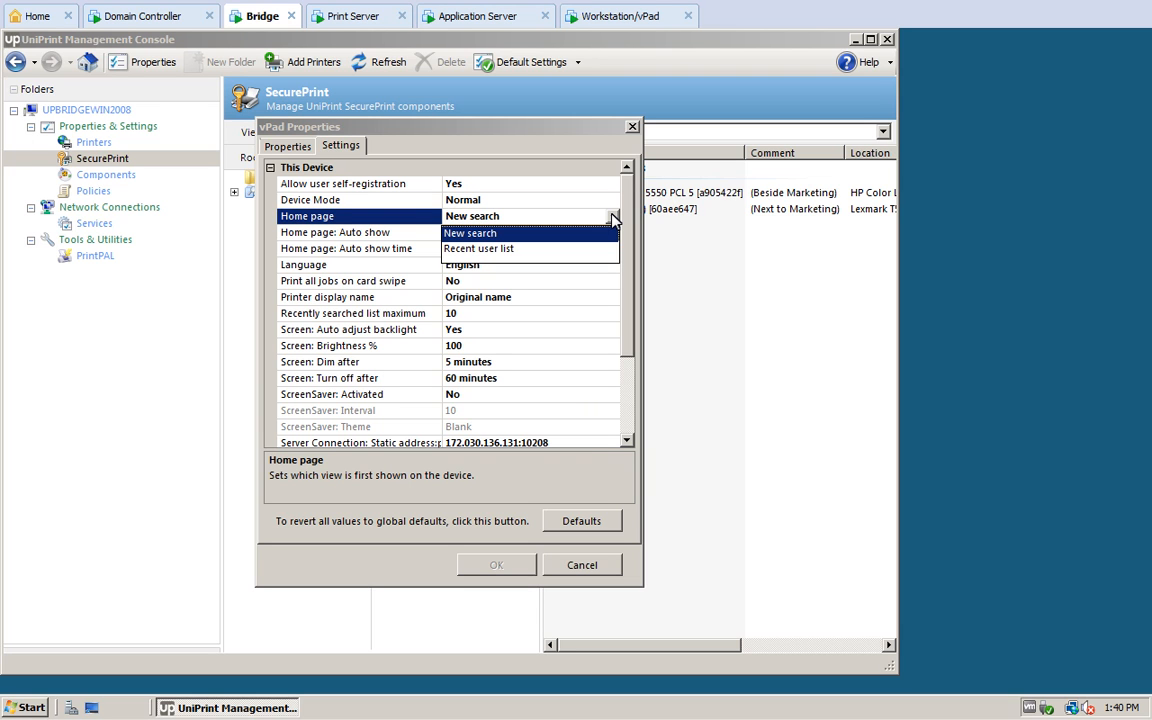
pyautogui.click(486, 234)
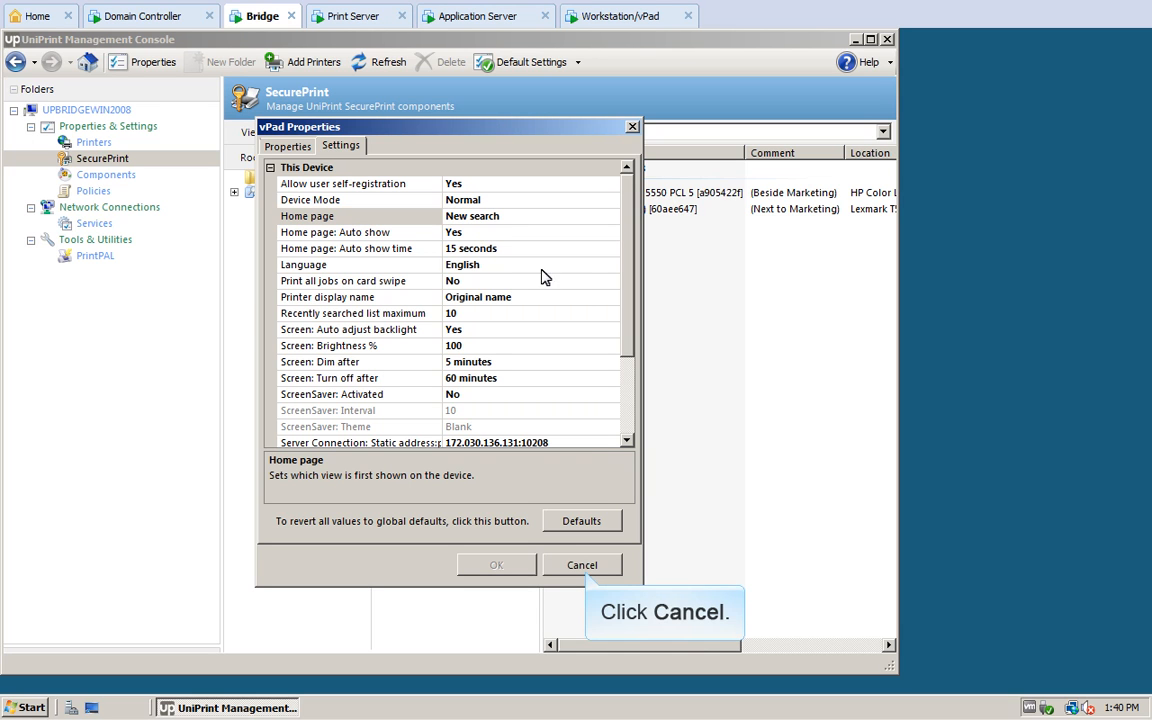
pyautogui.click(583, 566)
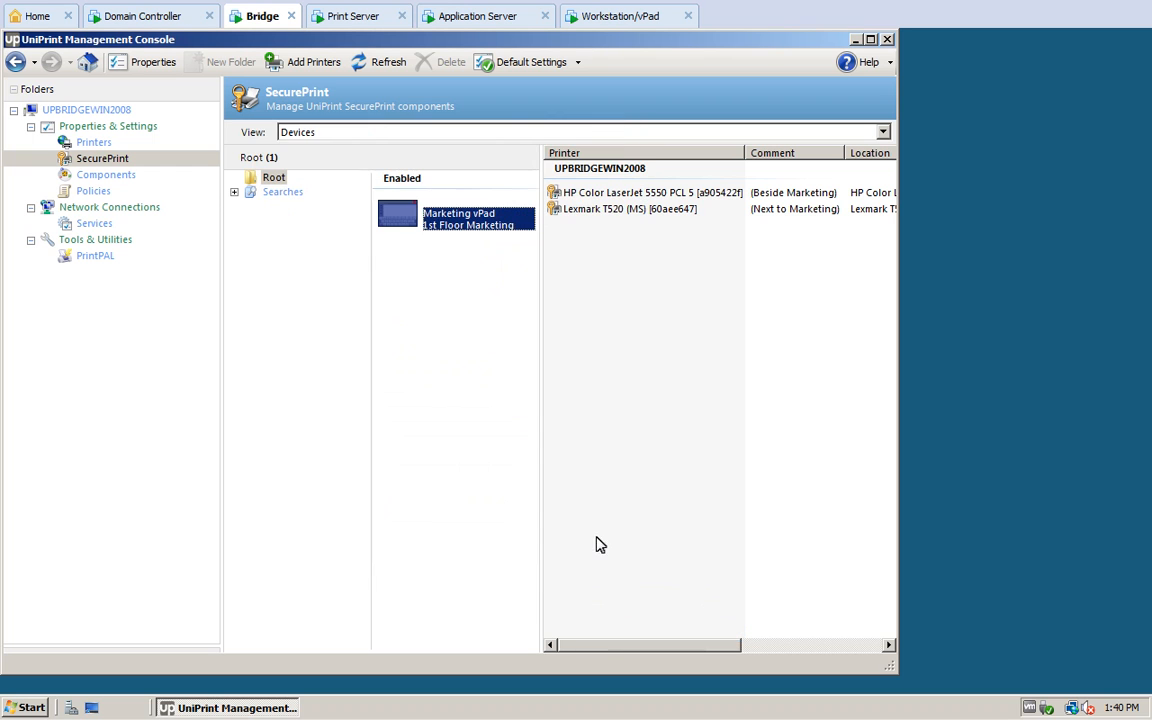
# Switch to the vPad emulator on the Workstation/vPad machine
pyautogui.click(621, 17)
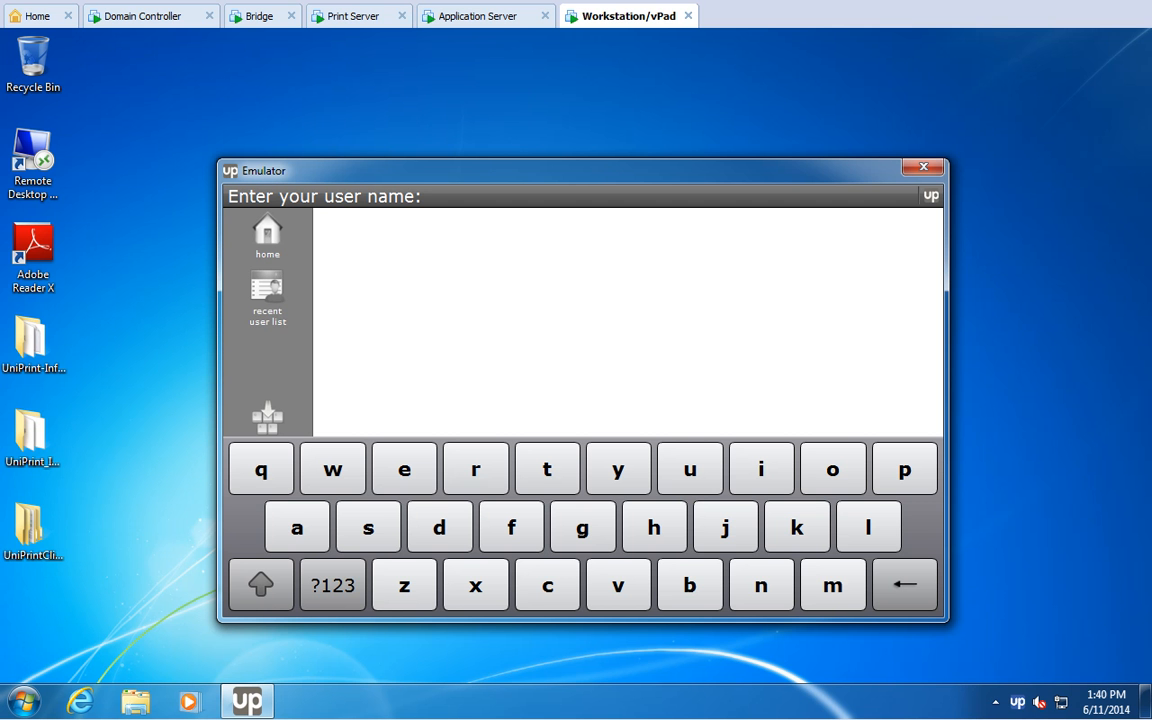